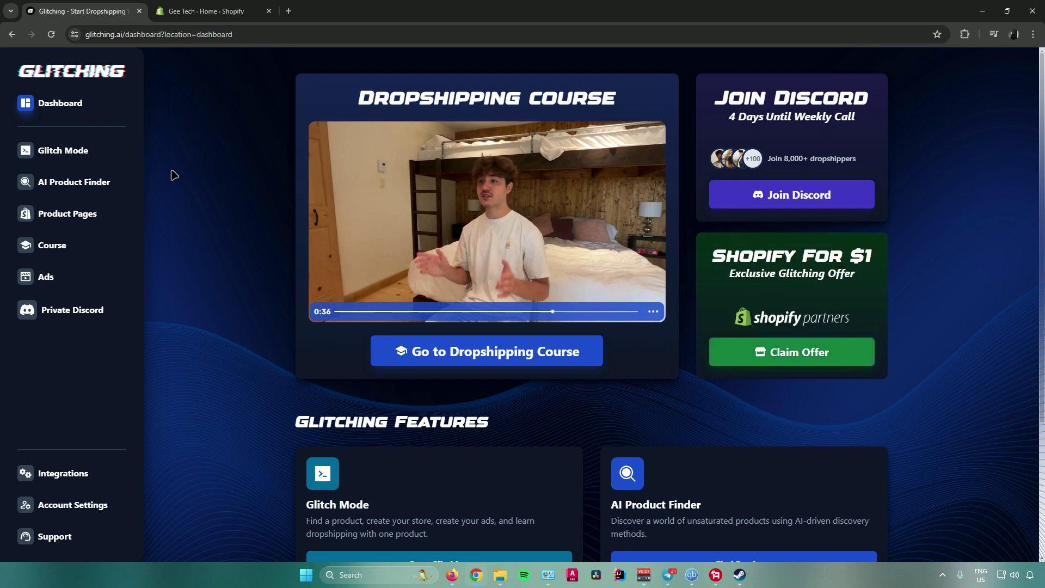
- Run Glitch Mode and show the found Baseus 100W charger: $79.99 price, $35.24 profit and scores
click(83, 153)
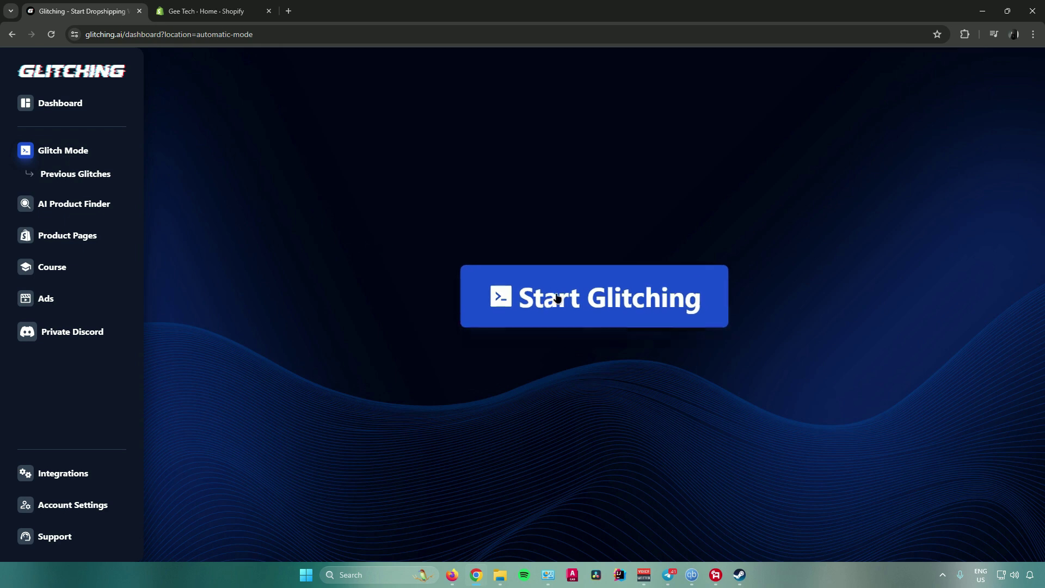
click(579, 301)
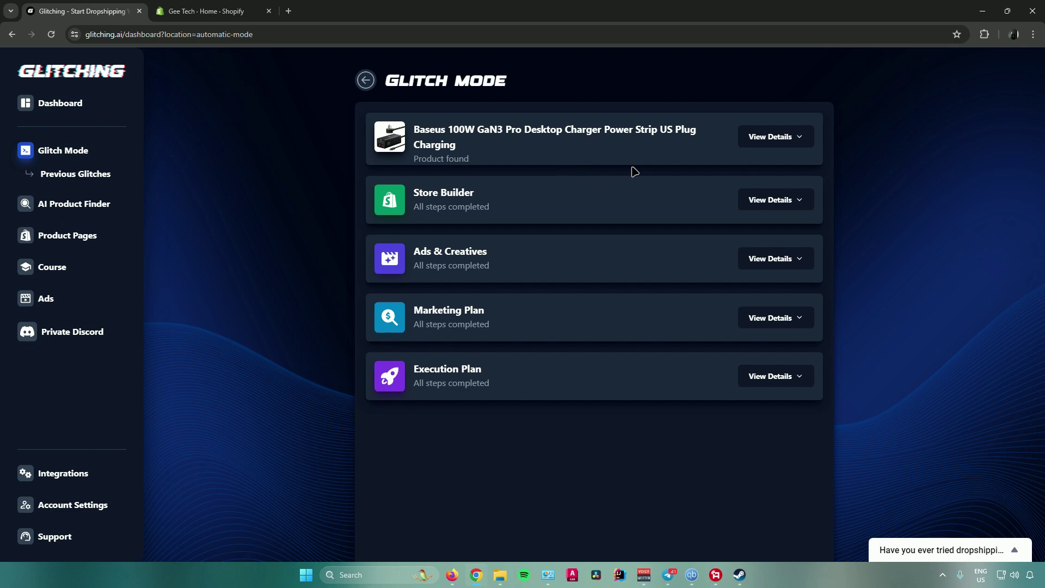
click(768, 141)
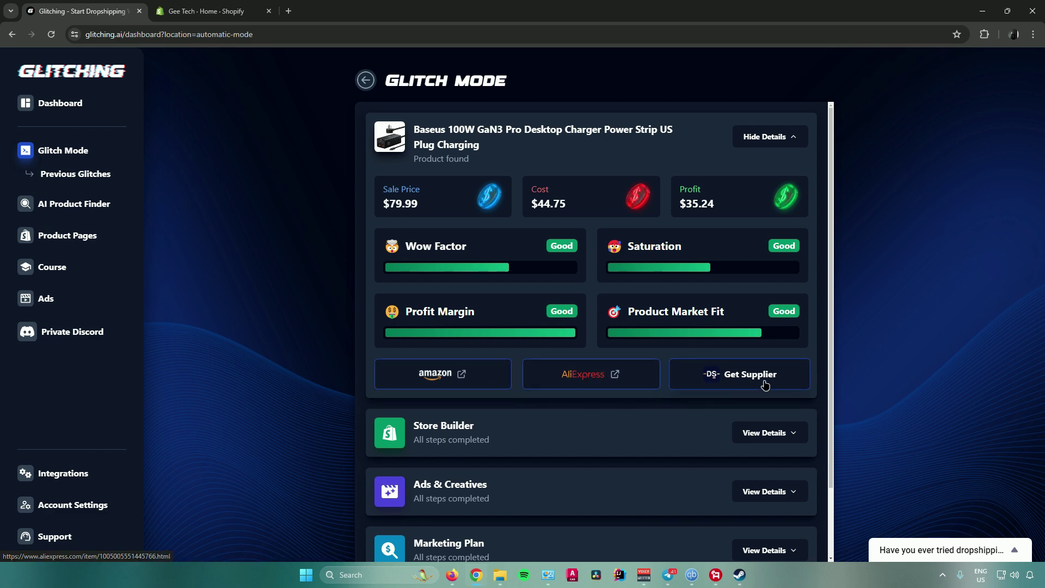
scroll(599, 403, down, 1)
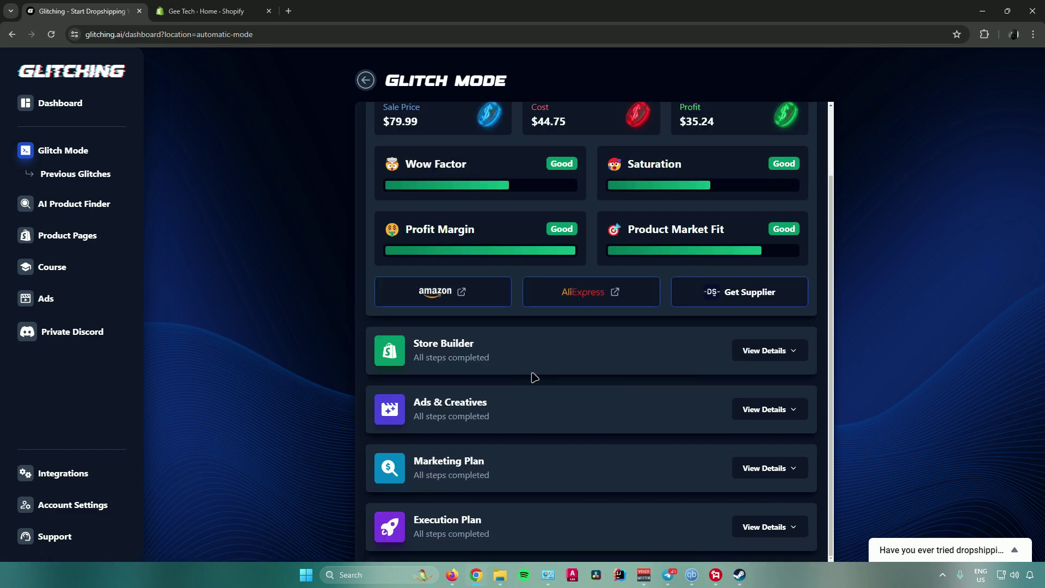
- Preview the Power Hub PowerCharge Pro product page, then show the four Ads & Creatives videos
click(762, 351)
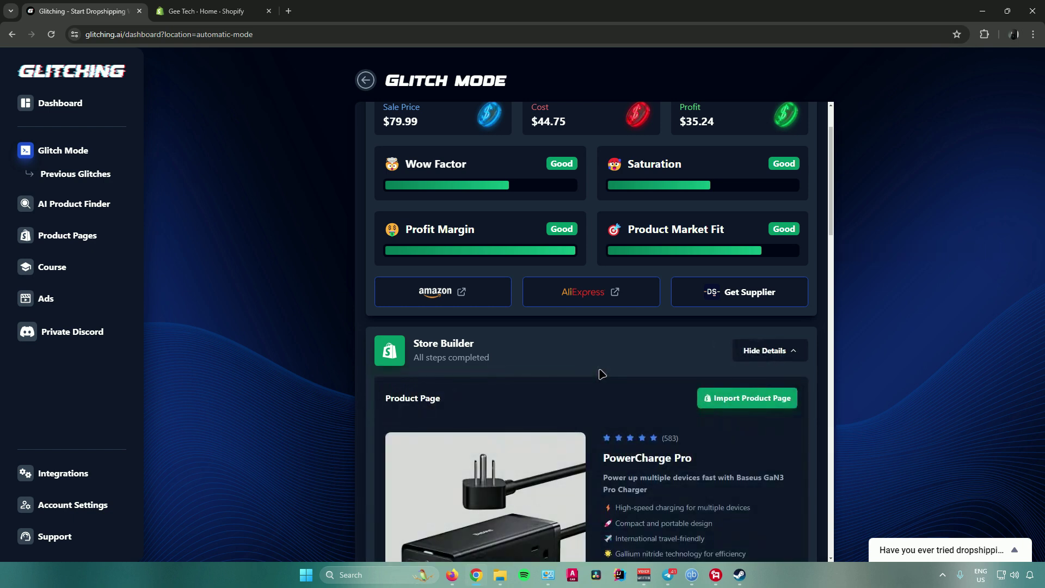
scroll(600, 374, down, 3)
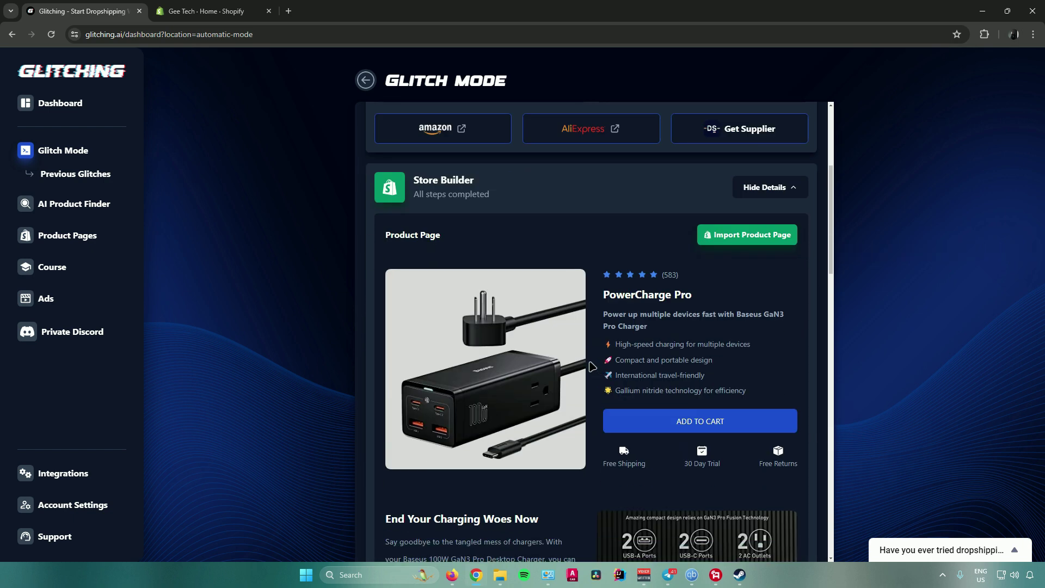
scroll(592, 367, down, 9)
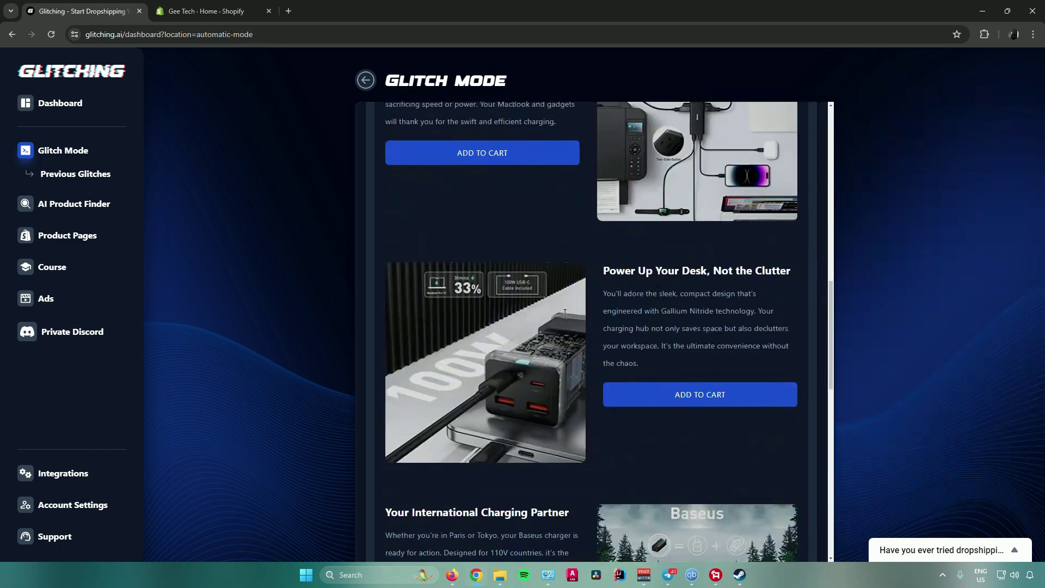
scroll(565, 313, down, 11)
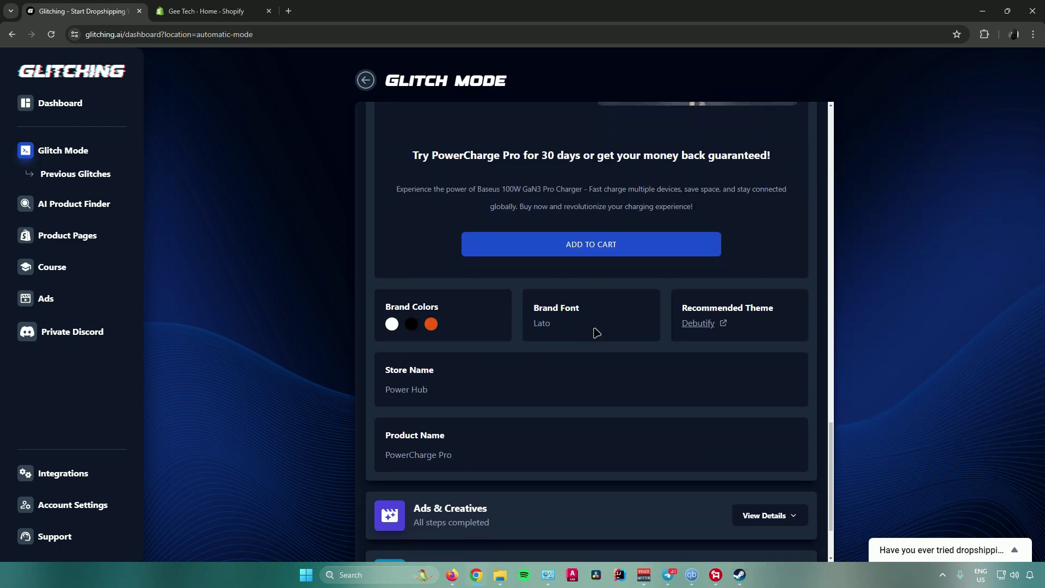
scroll(526, 363, down, 2)
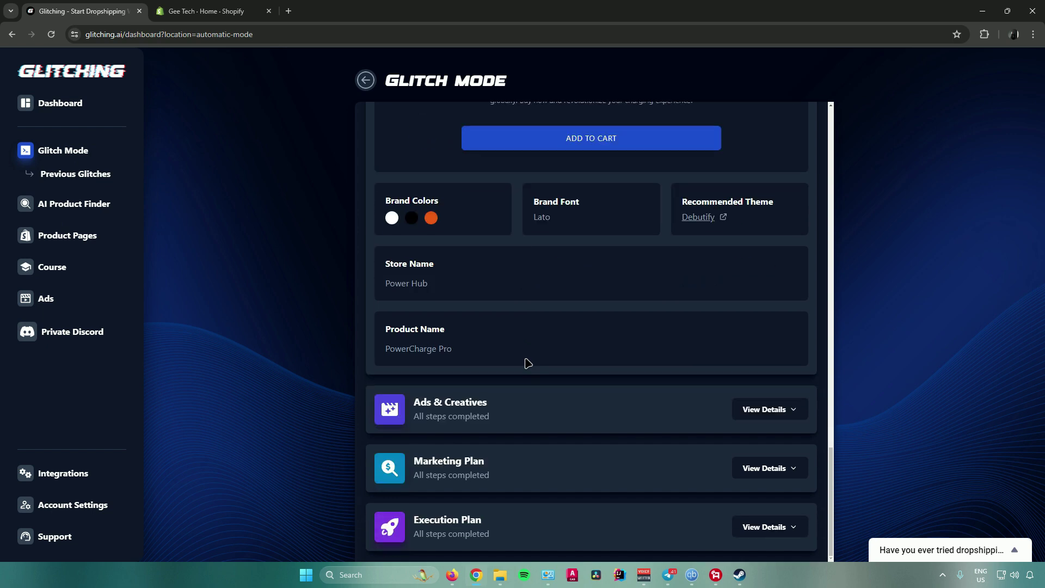
click(729, 408)
scroll(545, 348, down, 2)
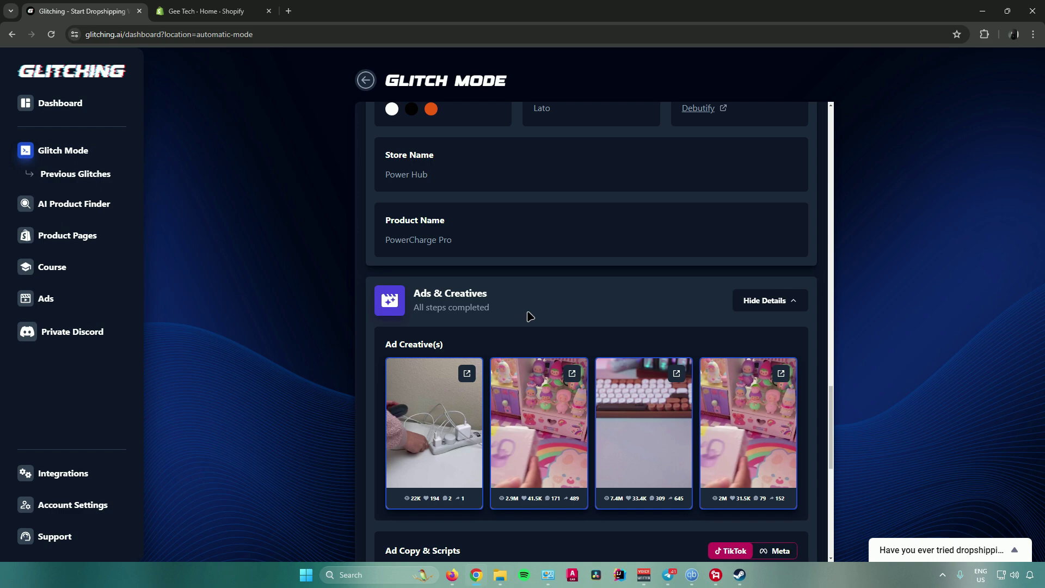
- Switch Ad Copy & Scripts to Meta, showing the Power Hub sponsored post and narrator script
scroll(530, 315, down, 4)
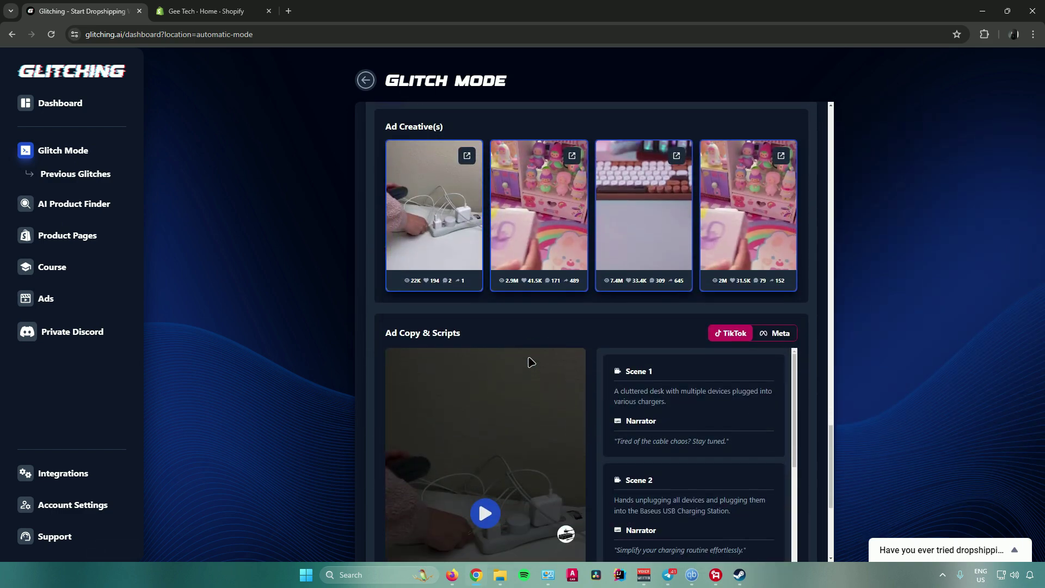
scroll(531, 361, down, 3)
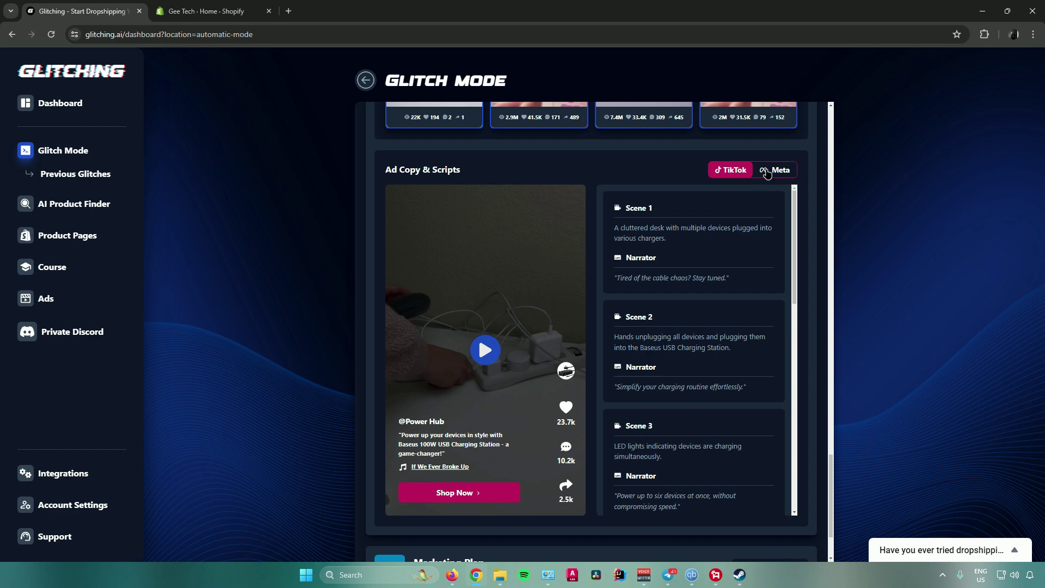
click(766, 171)
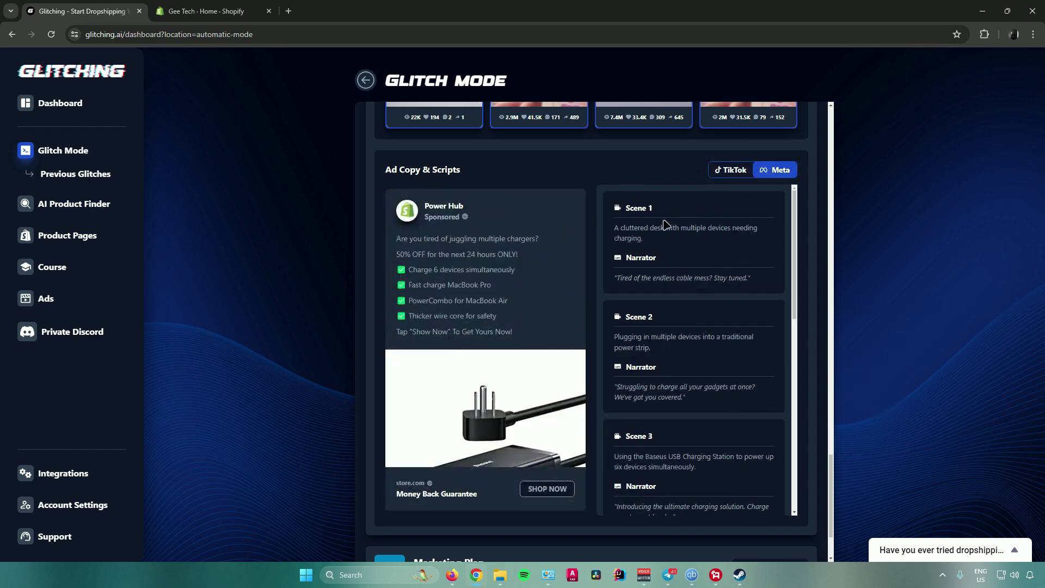
scroll(675, 223, down, 5)
- Expand the Marketing Plan to review its selling angles and target countries
click(753, 467)
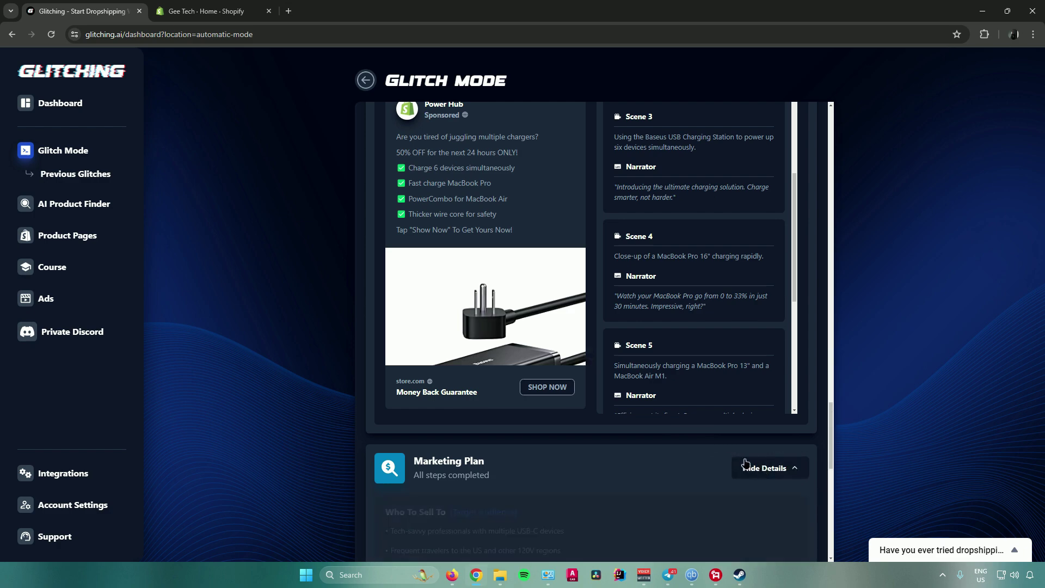
scroll(659, 447, down, 2)
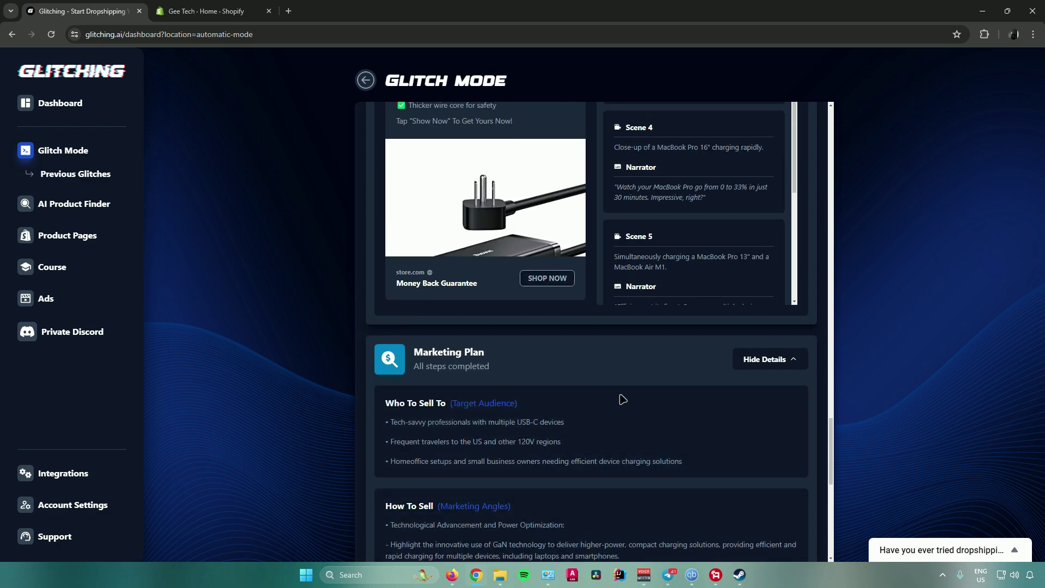
scroll(492, 374, down, 2)
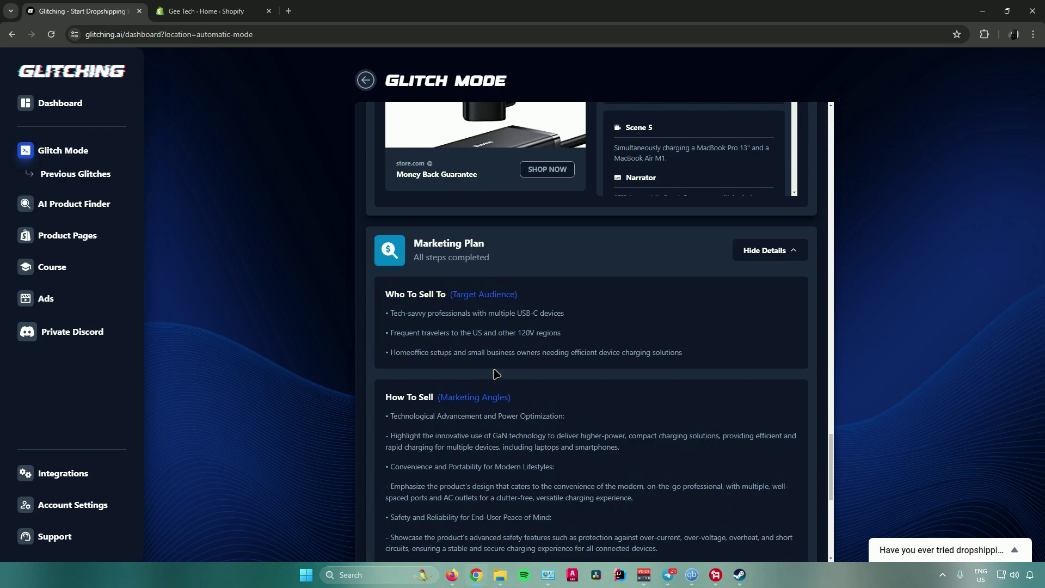
scroll(494, 374, down, 5)
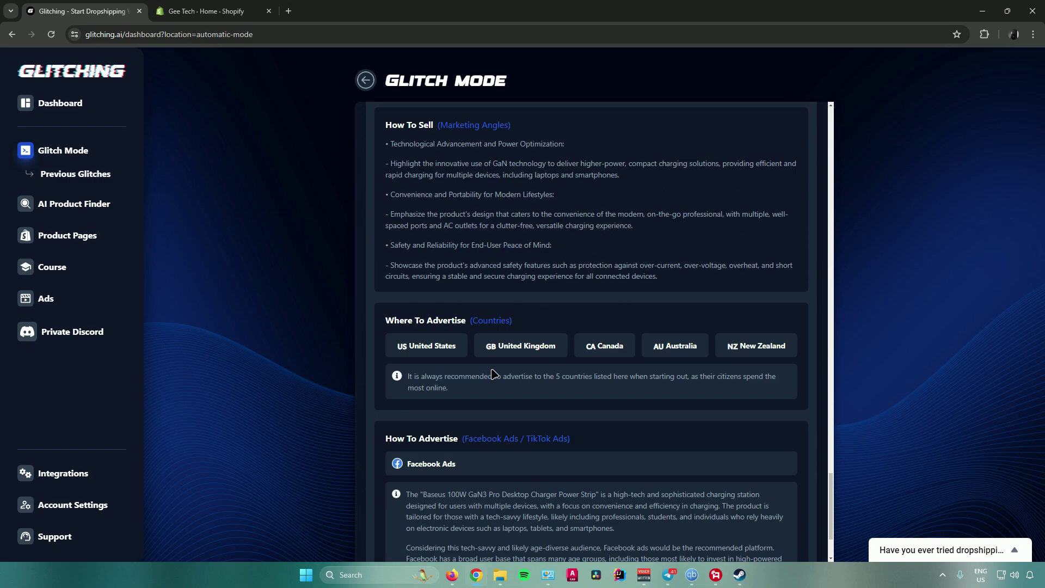
scroll(494, 374, down, 2)
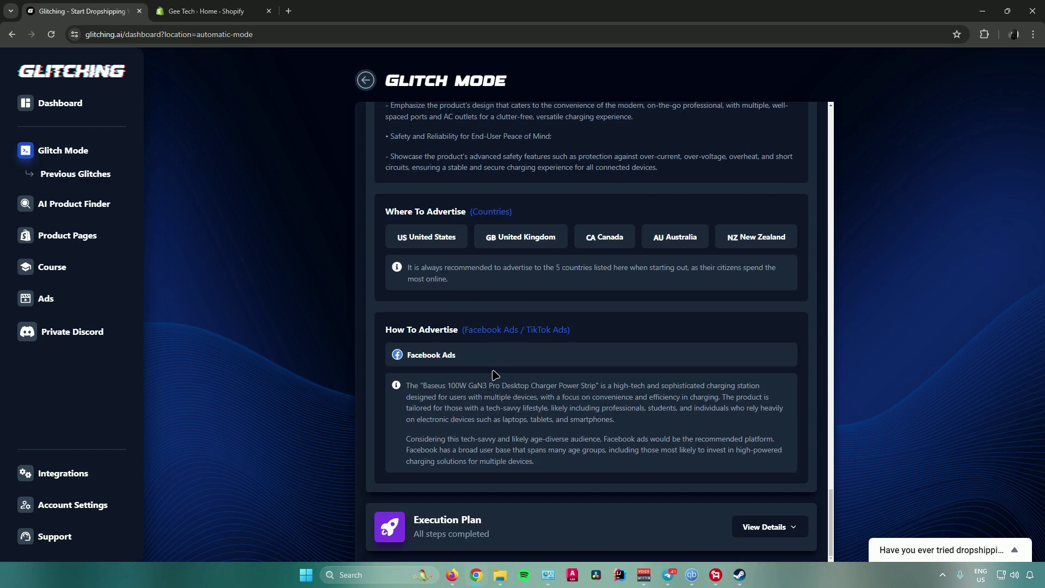
- Expand the Execution Plan to show its Online Store Setup and Find a Supplier phases
click(779, 527)
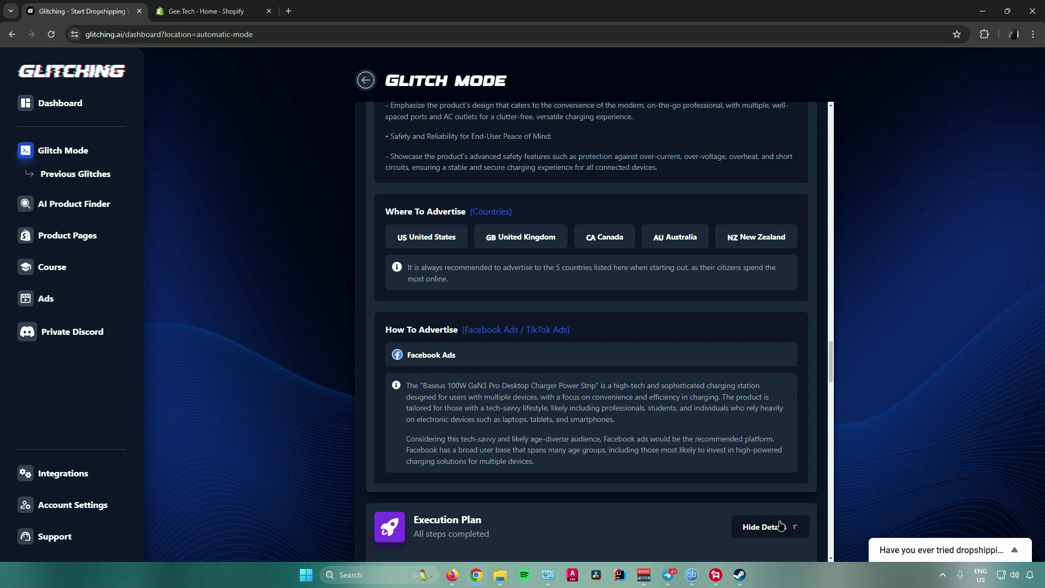
scroll(621, 427, down, 6)
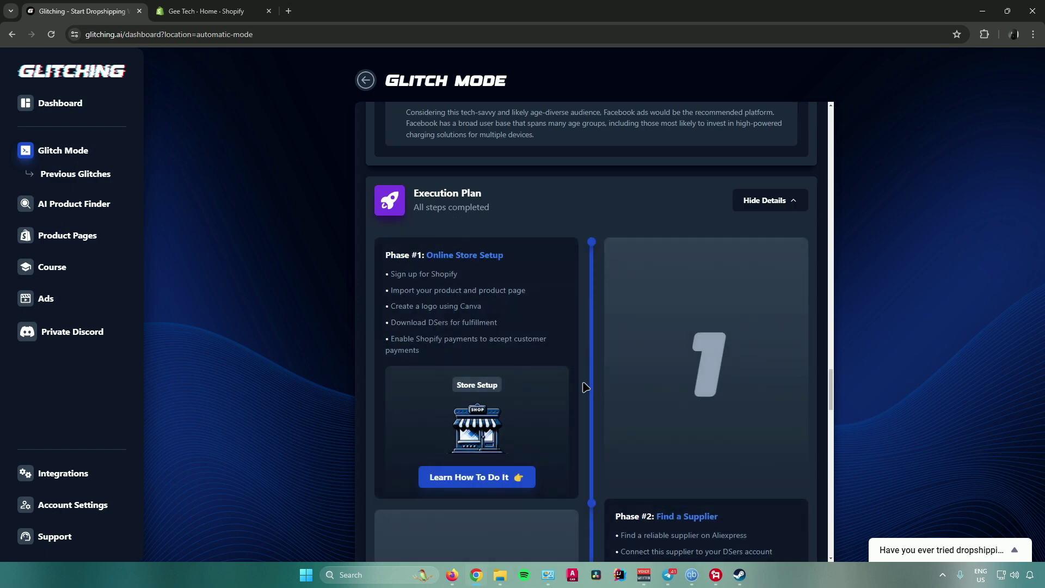
scroll(579, 381, up, 20)
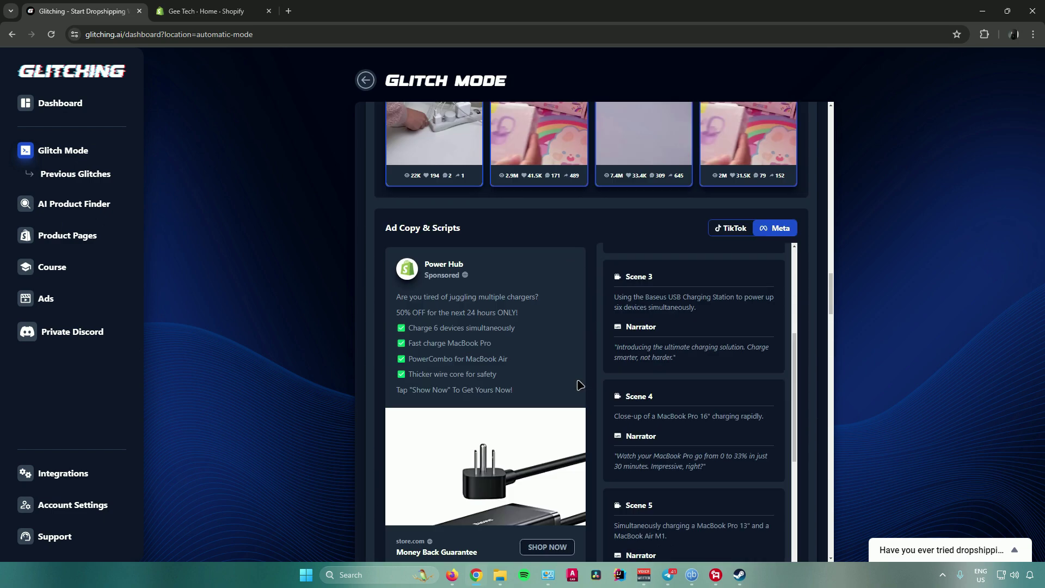
scroll(561, 370, up, 10)
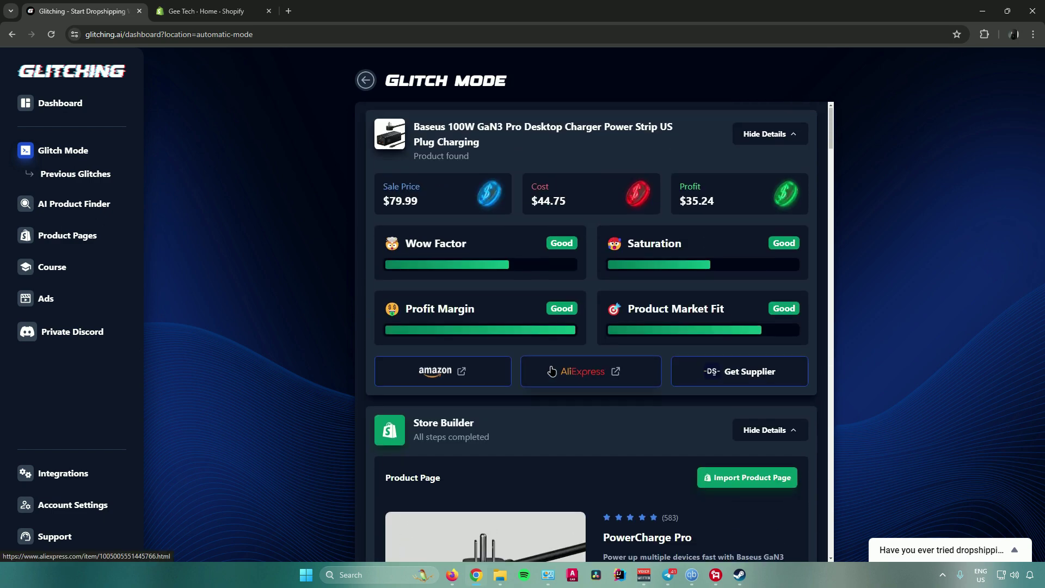
scroll(552, 372, down, 2)
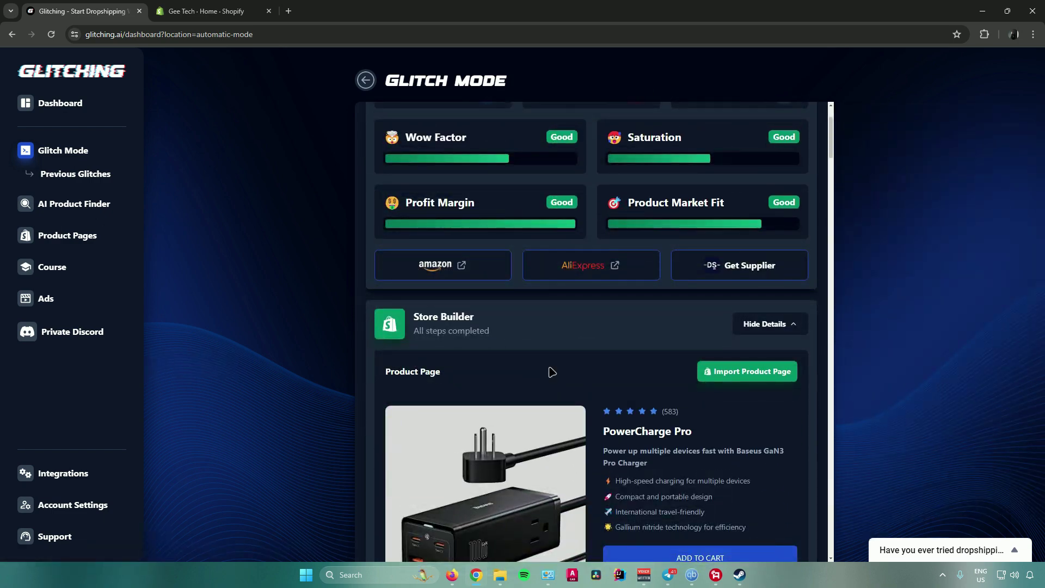
click(209, 13)
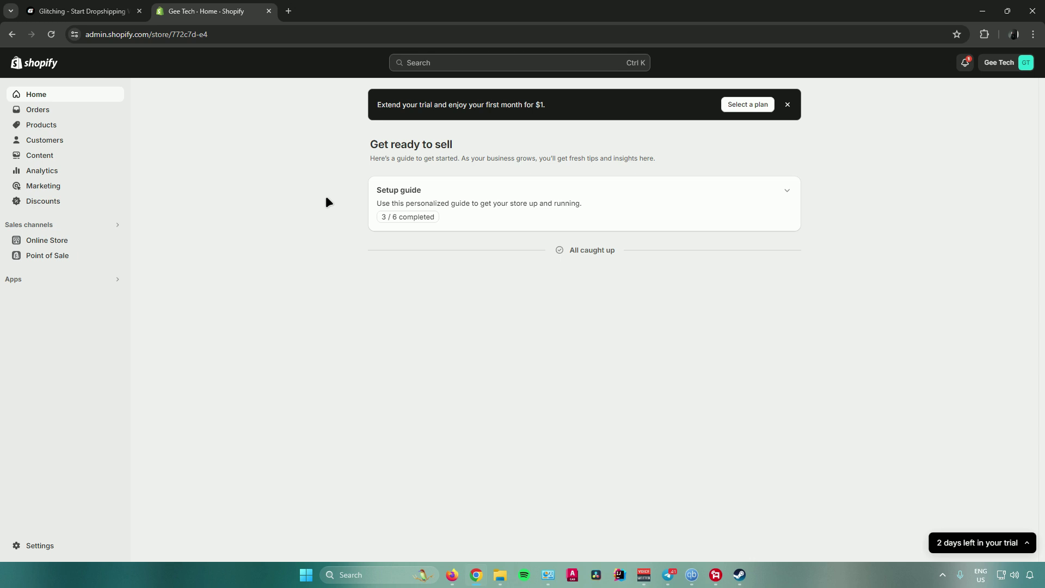
click(744, 105)
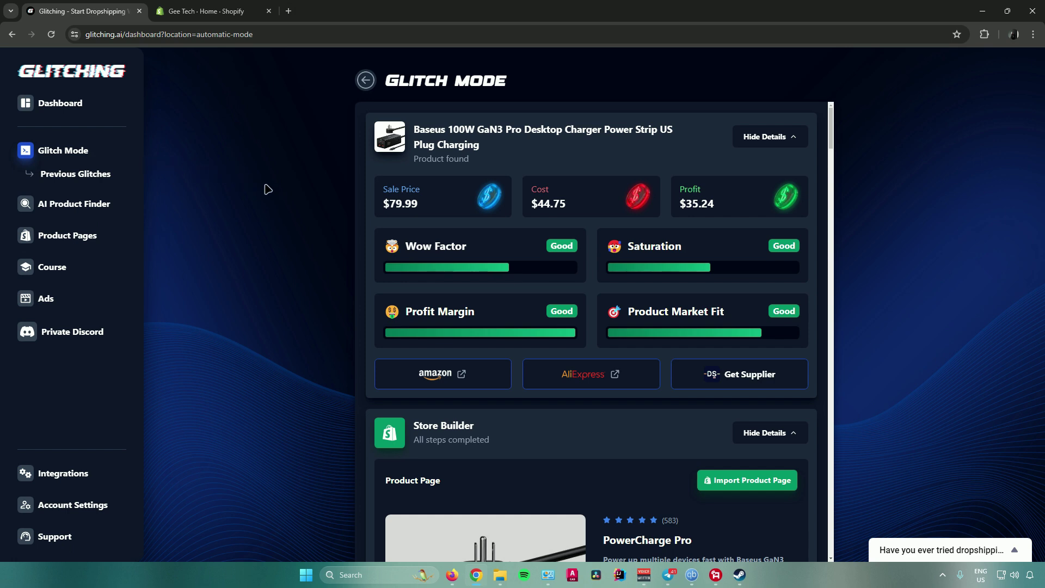
- Import the PowerCharge Pro product page to Shopify, bringing up the connect-store prompt
scroll(379, 200, down, 5)
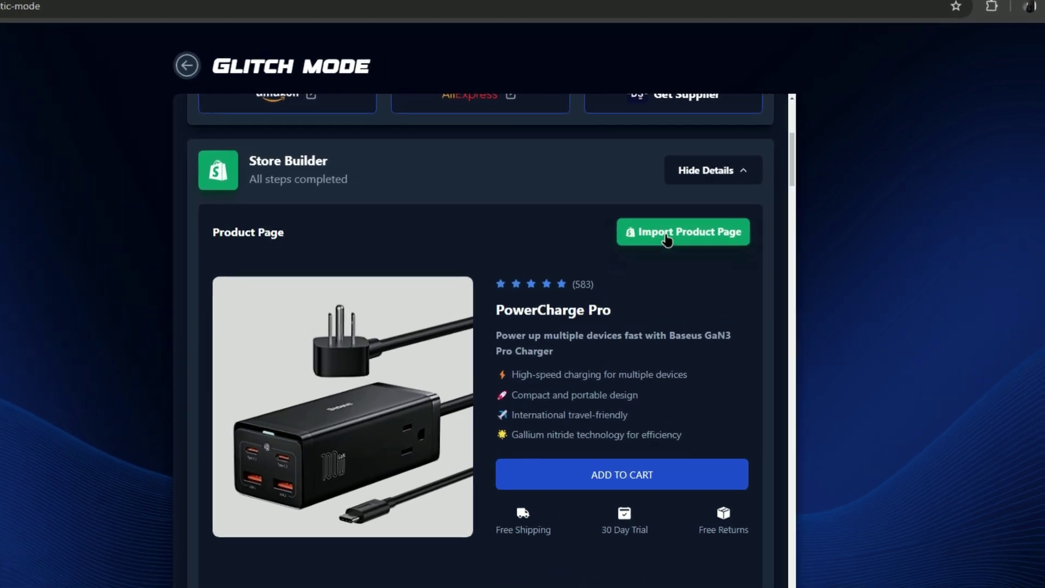
click(665, 234)
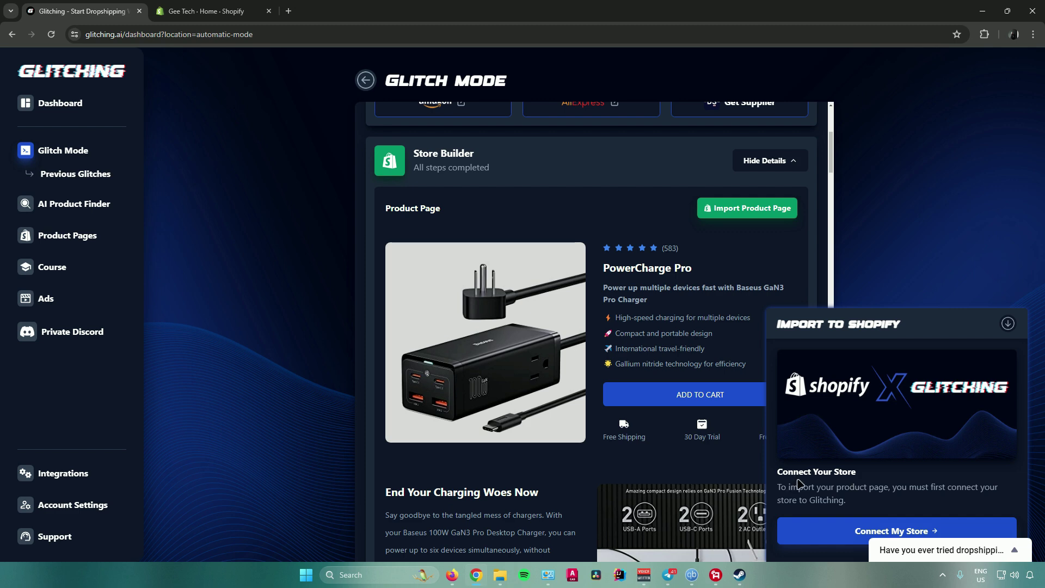
- Go to the Shopify connection form asking for store URL and app token, then switch to the Gee Tech admin
click(821, 532)
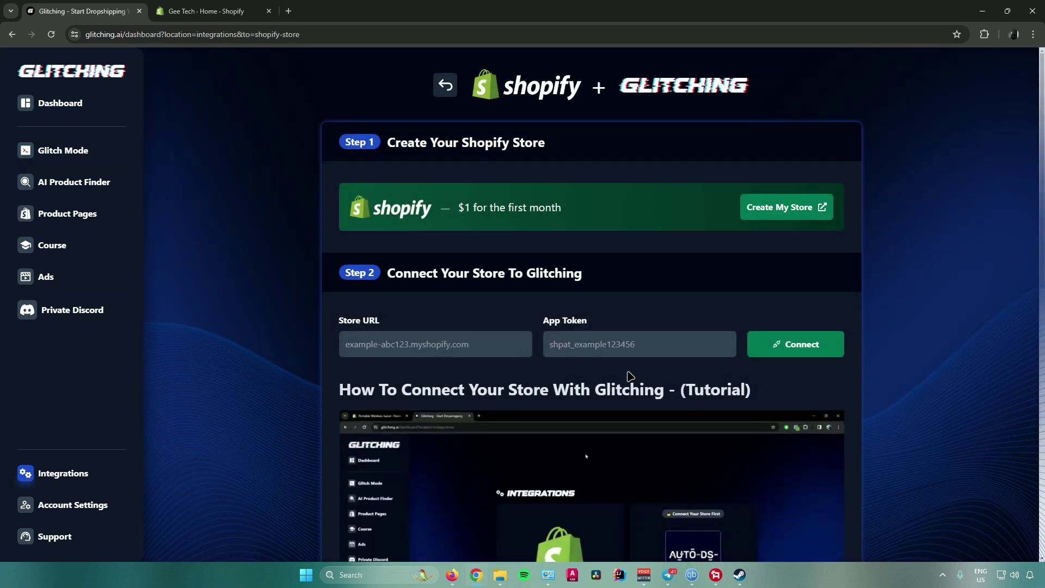
scroll(655, 387, down, 3)
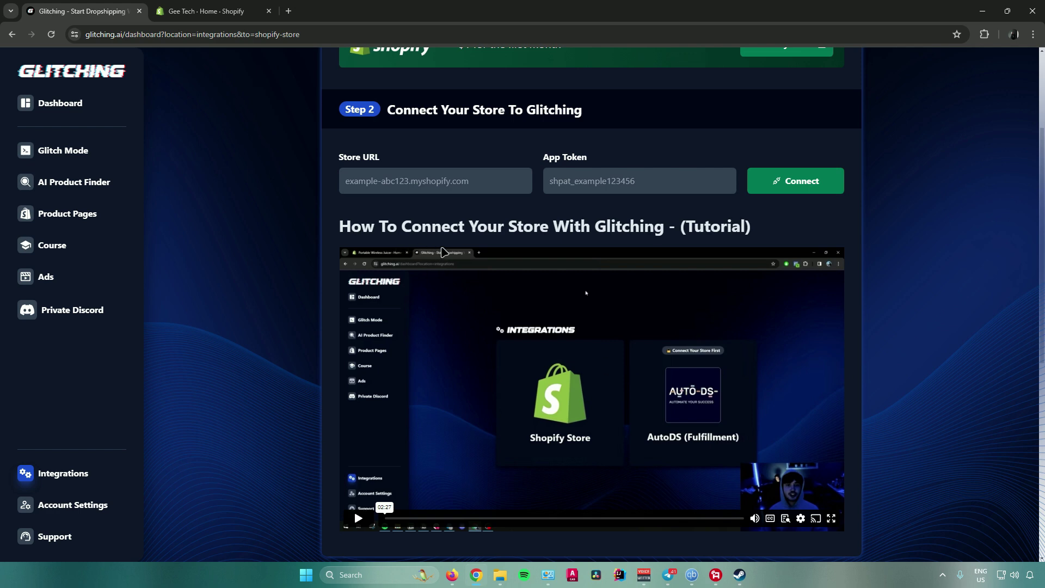
scroll(457, 252, up, 1)
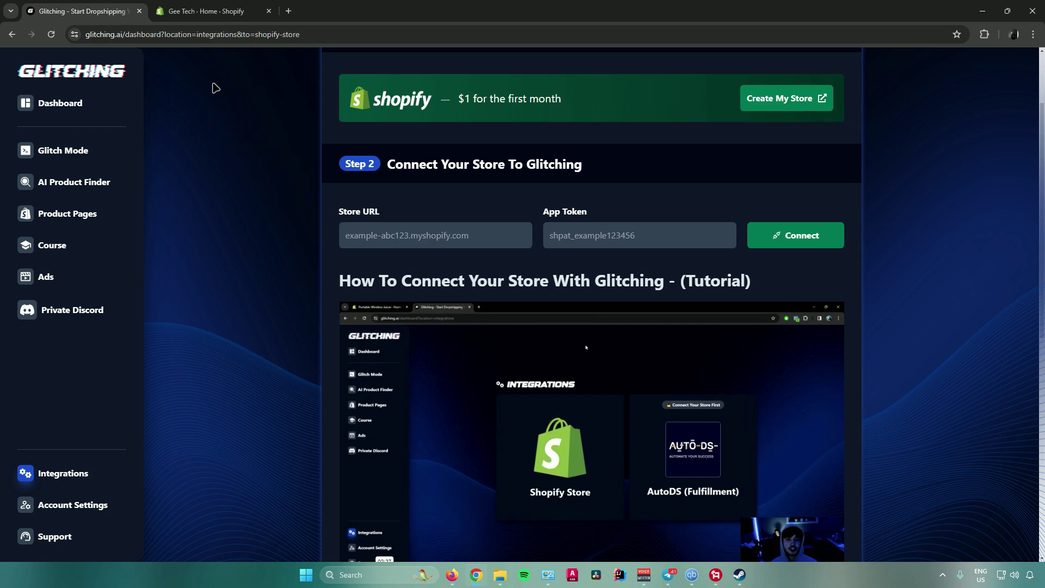
click(208, 11)
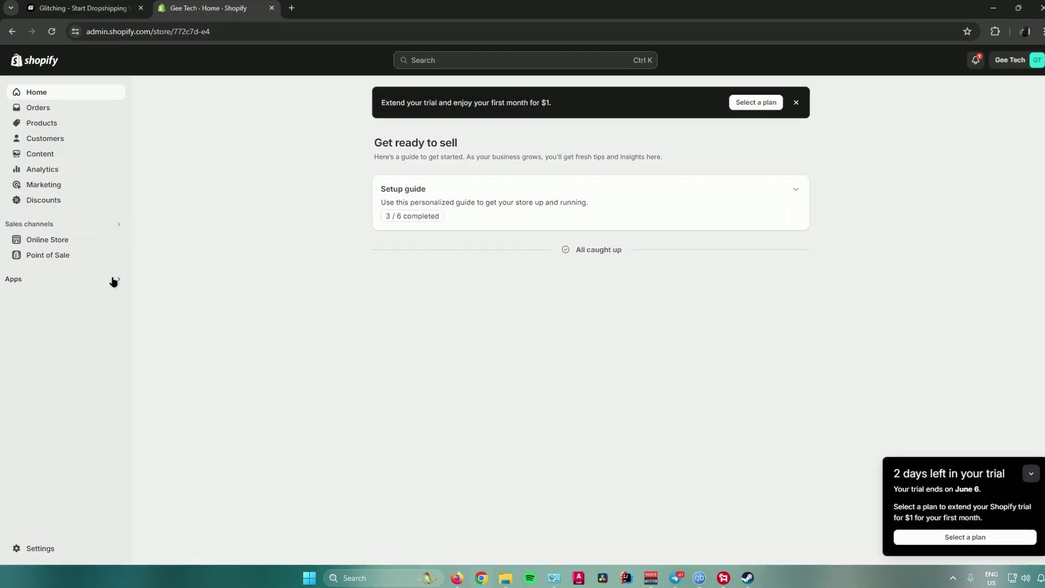
- Copy the store's myshopify address from Apps and sales channels settings, then return to Glitching
click(116, 279)
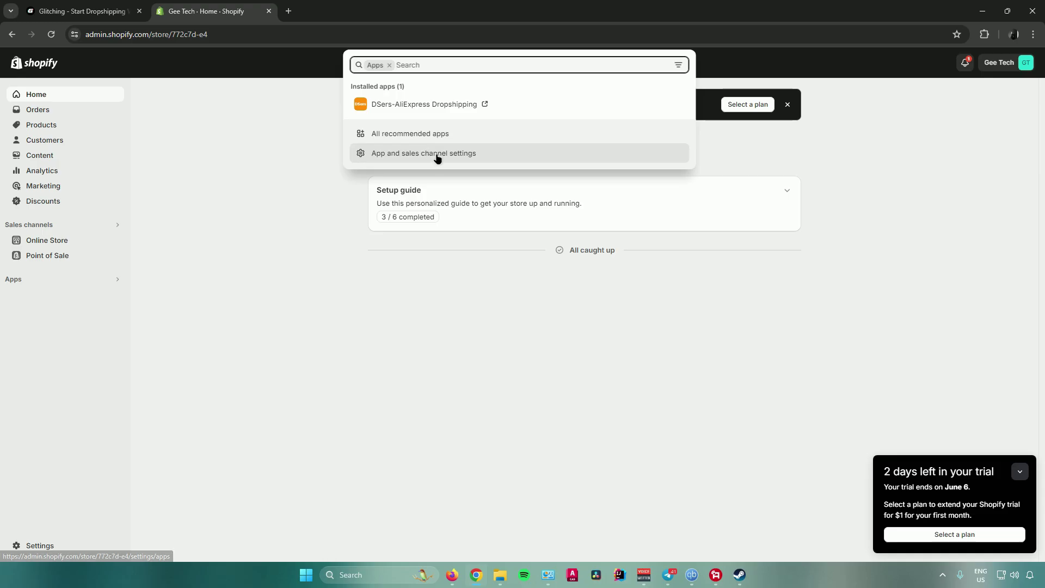
click(449, 154)
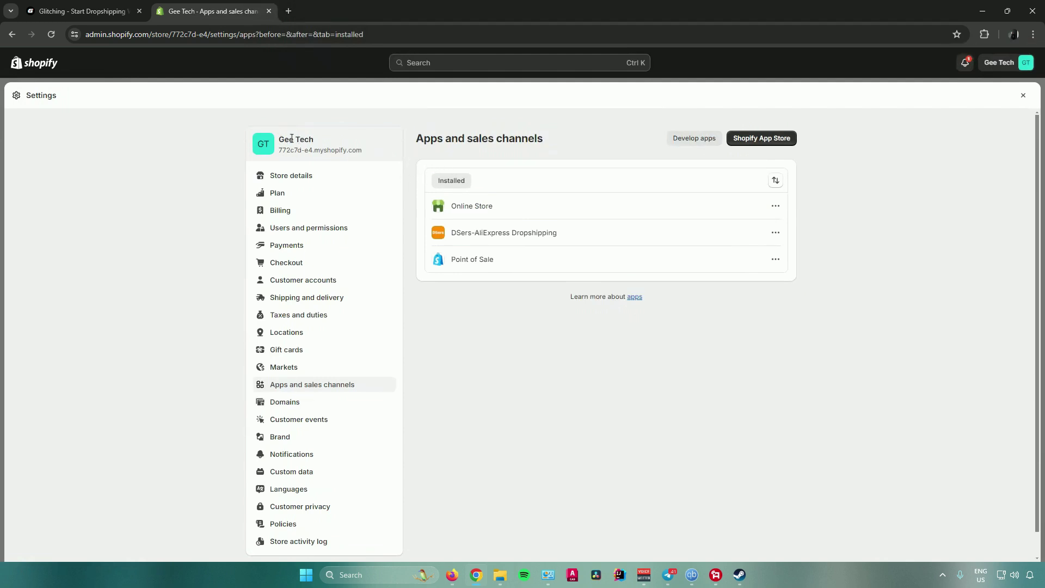
drag(278, 150, 363, 151)
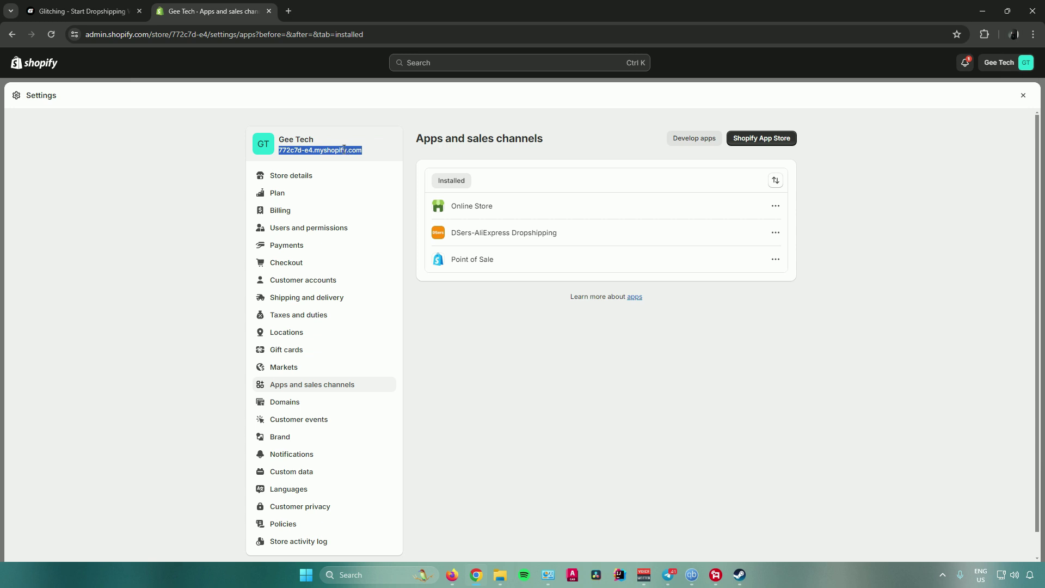
right_click(344, 150)
click(367, 161)
key(ctrl+Tab)
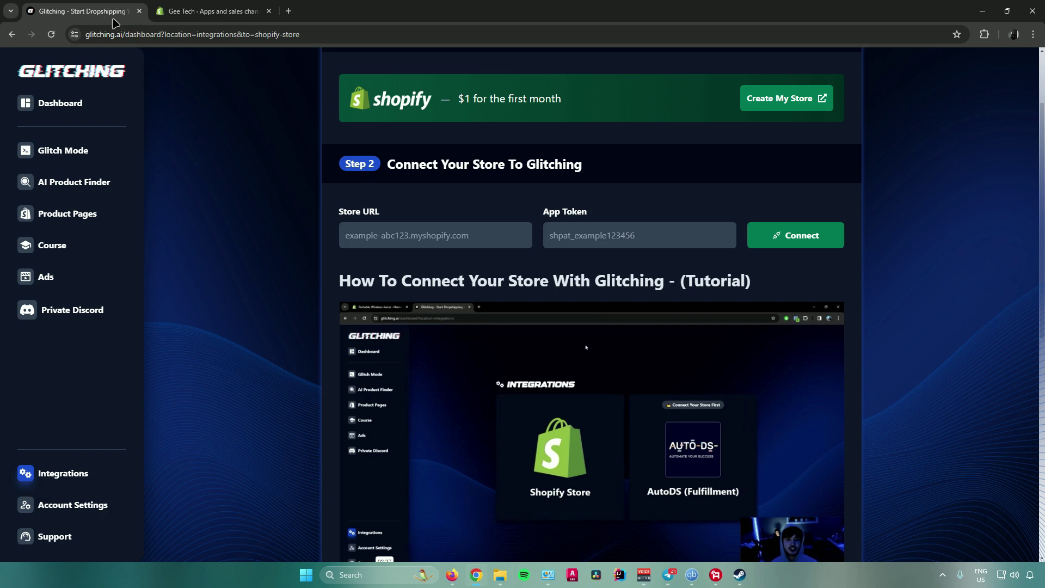
- Paste the copied myshopify address into Glitching's Store URL field and go back to Shopify
click(394, 234)
key(ctrl+v)
scroll(425, 305, up, 2)
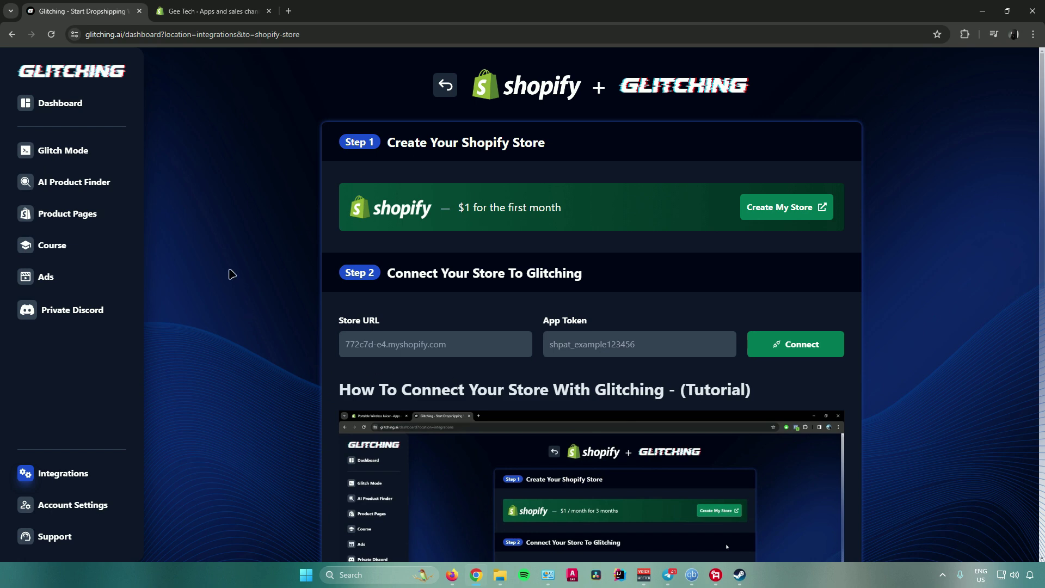
click(215, 8)
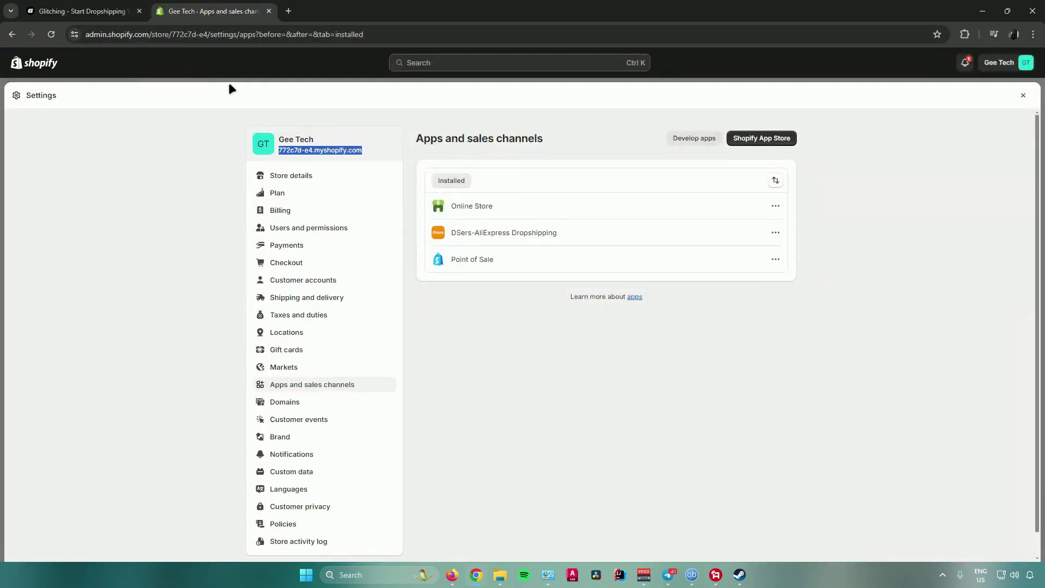
- Allow custom app development from the Develop apps page in Shopify's app settings
click(1023, 96)
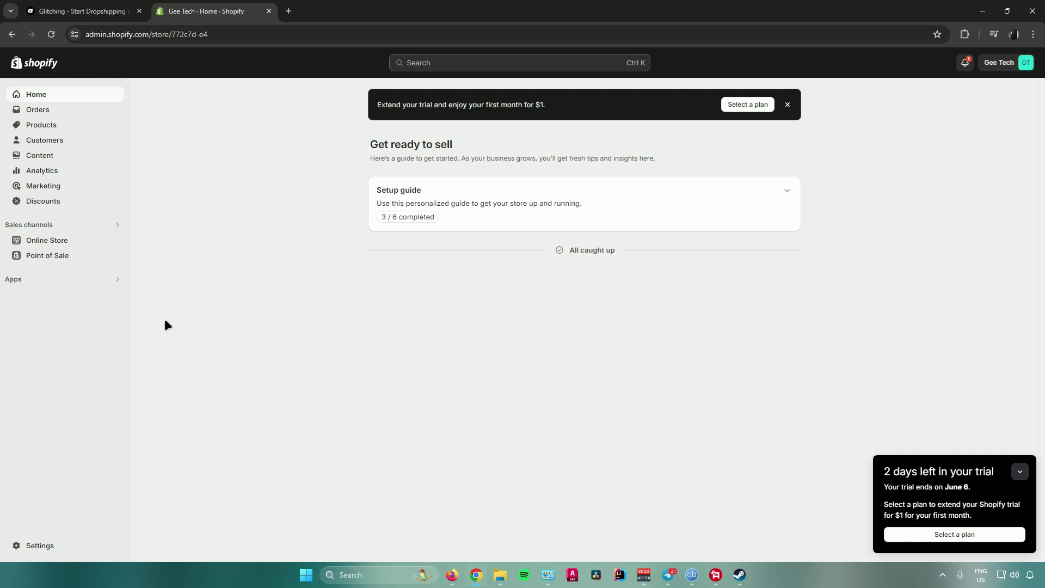
click(70, 285)
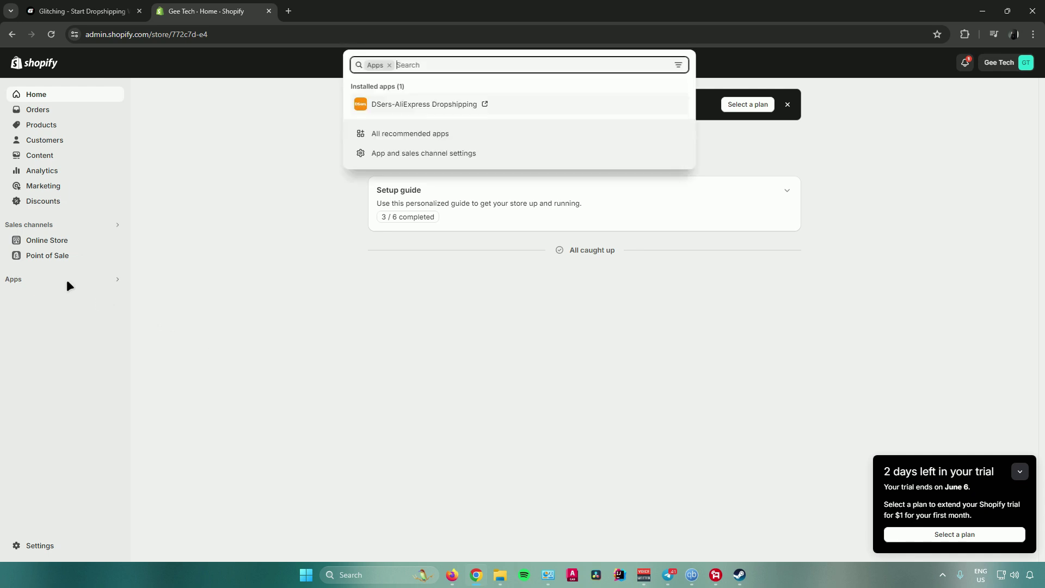
click(374, 155)
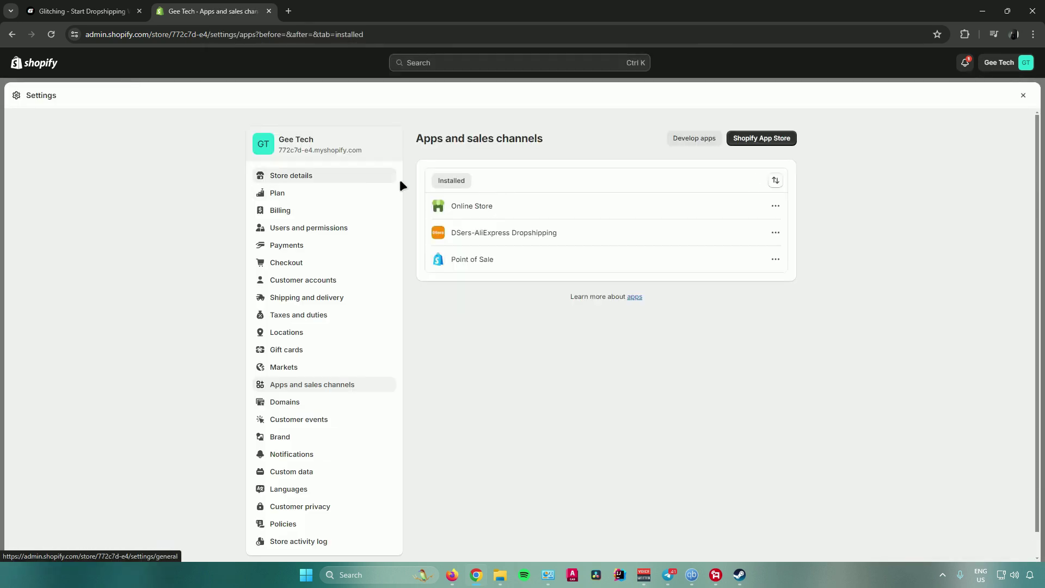
click(695, 140)
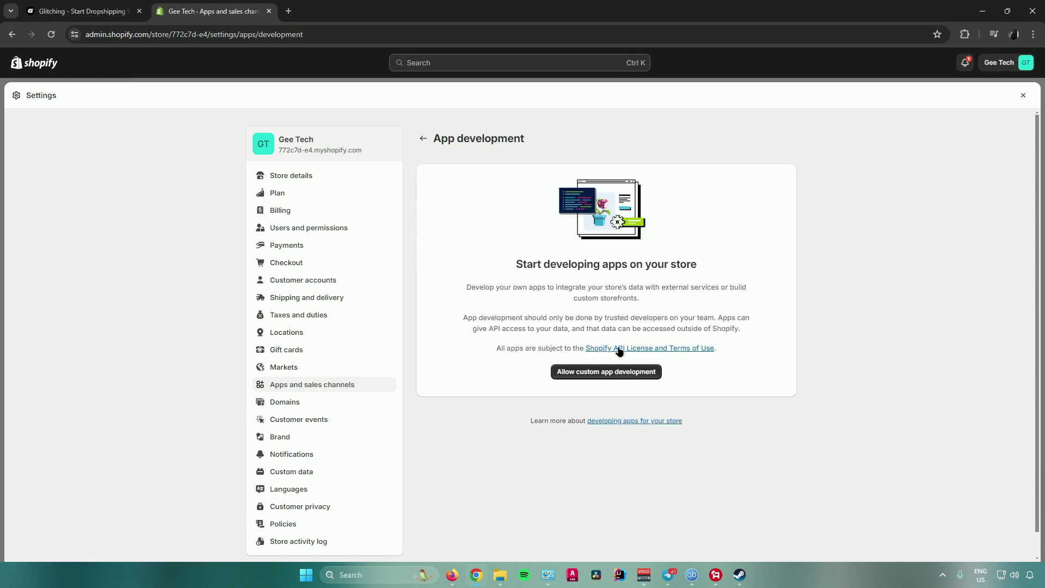
click(598, 374)
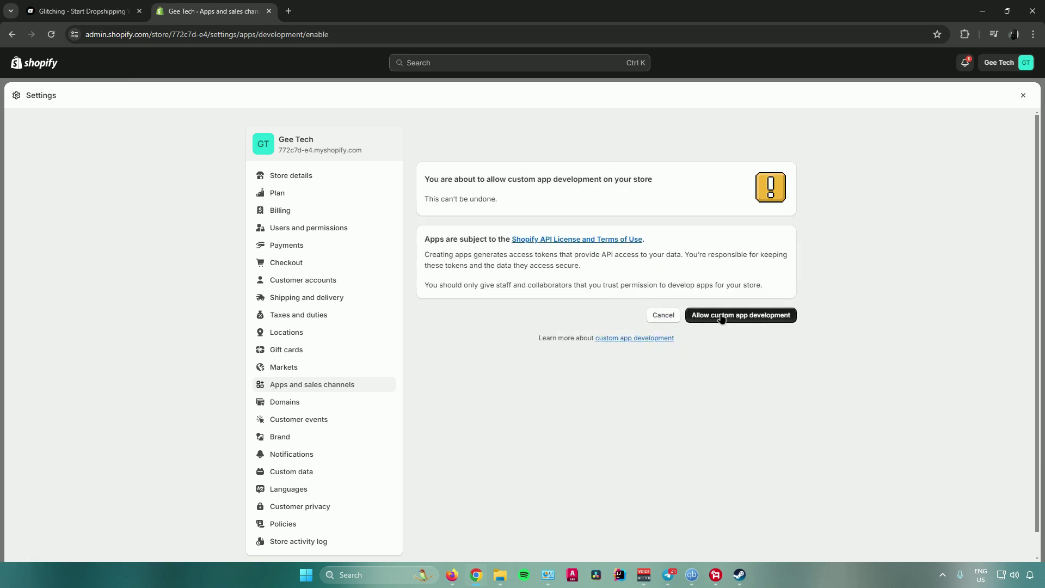
click(733, 318)
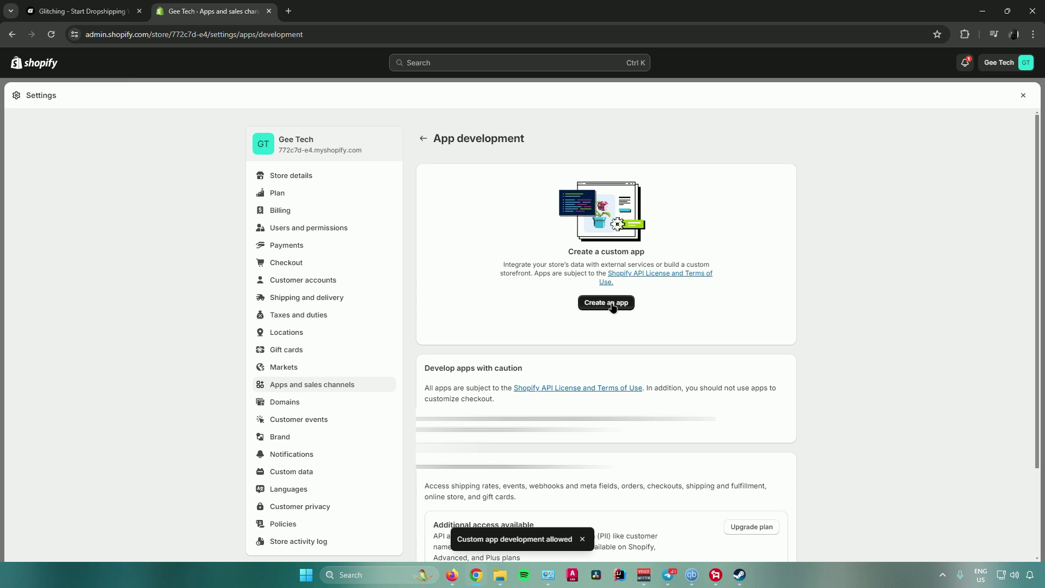
- Create a new custom app named 'glitching'
click(607, 308)
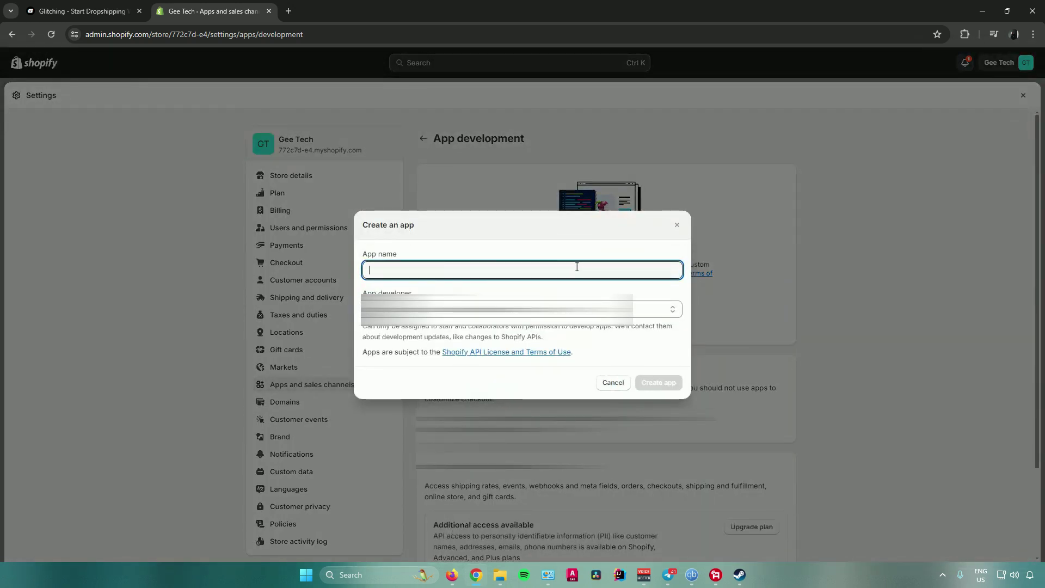
text(gl)
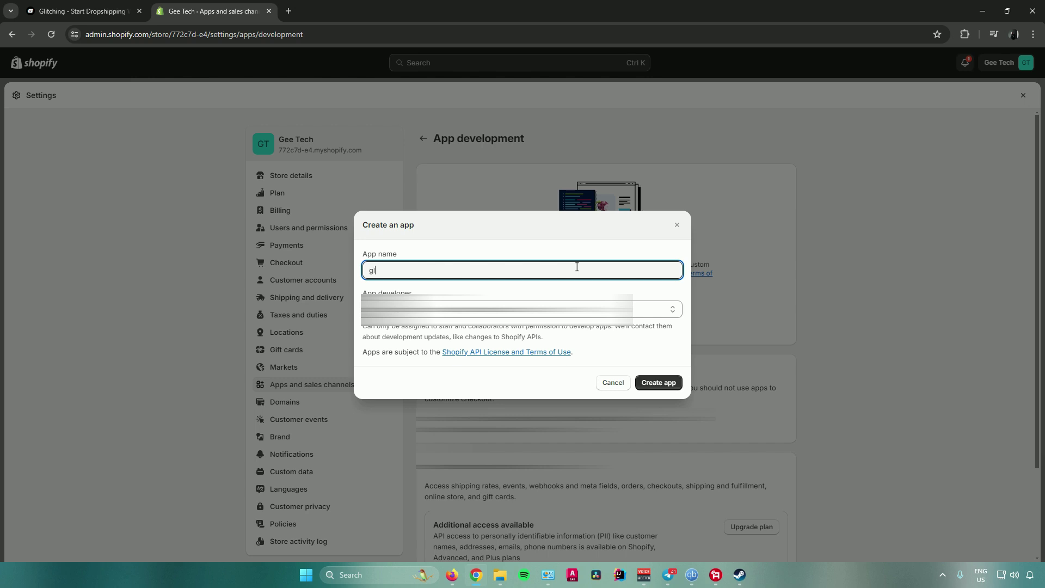
text(itching)
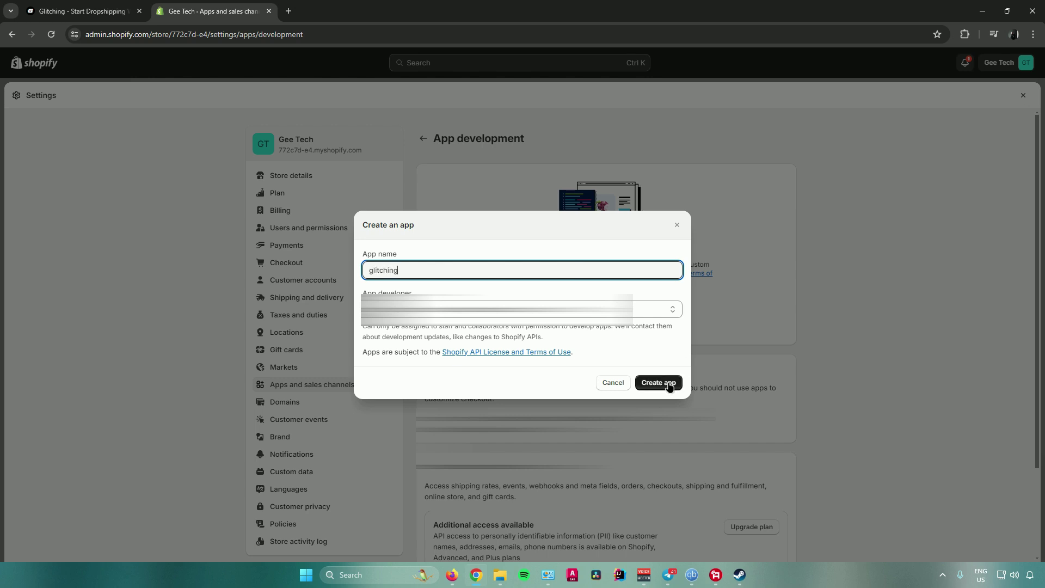
click(670, 383)
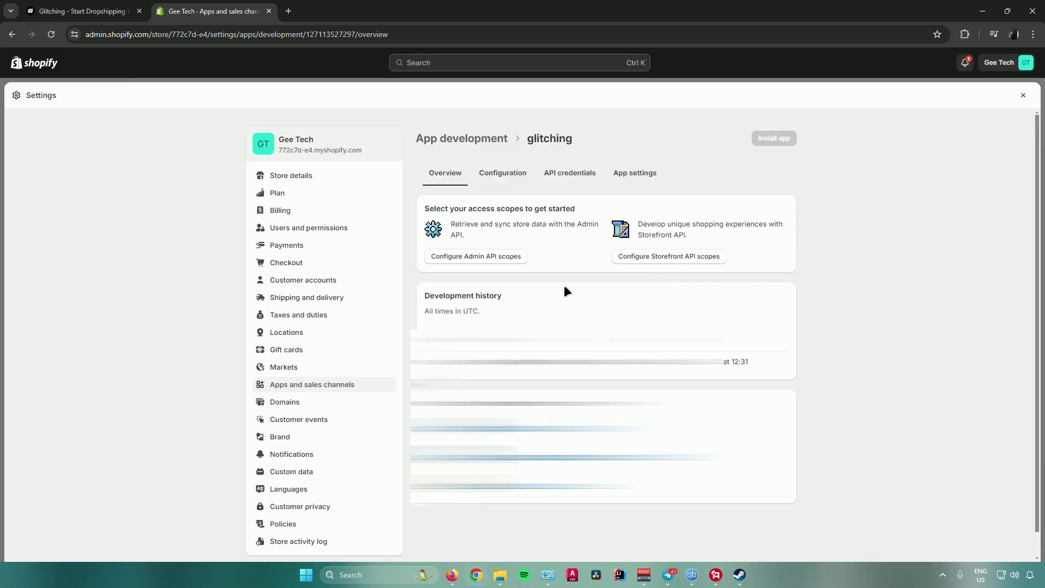
- Grant the glitching app the write_products and read_products Admin API scopes
click(510, 260)
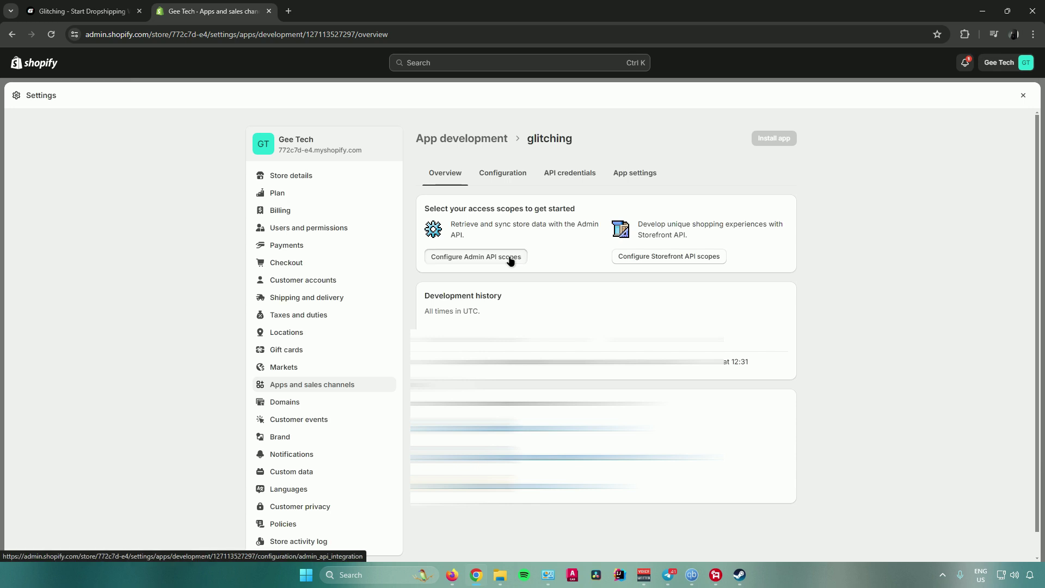
click(502, 293)
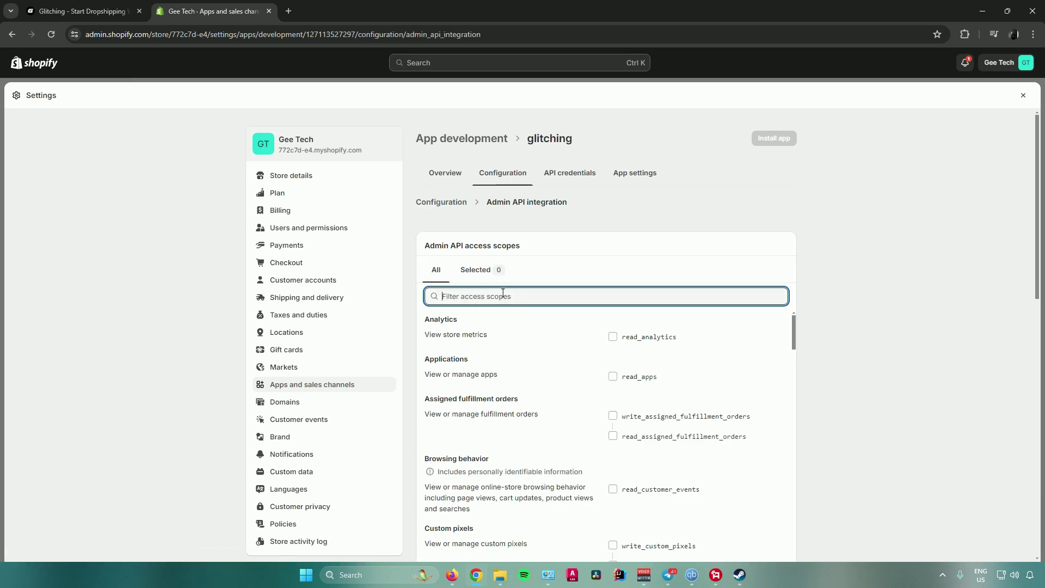
text(product)
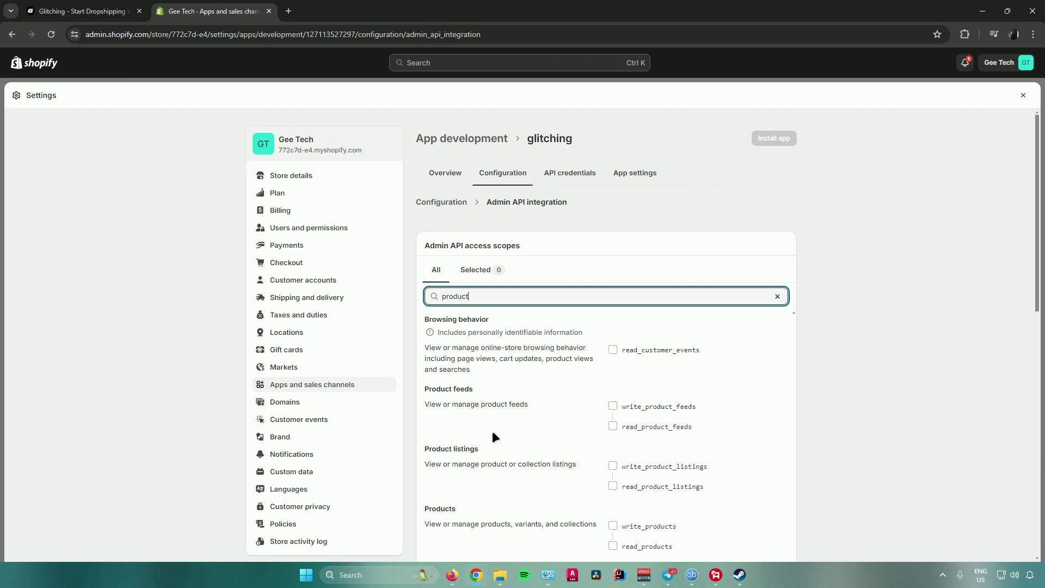
scroll(492, 430, down, 1)
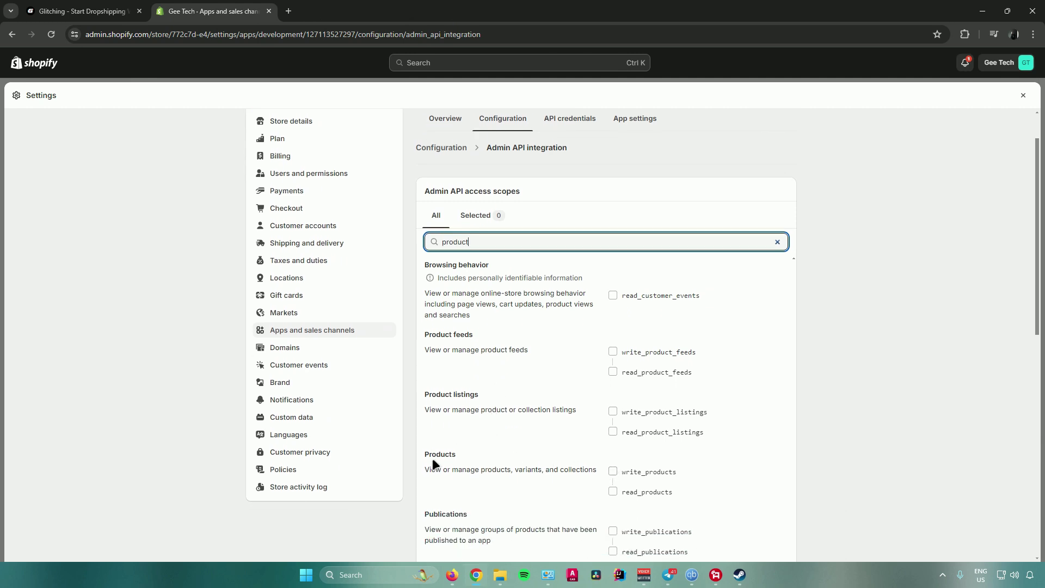
click(613, 471)
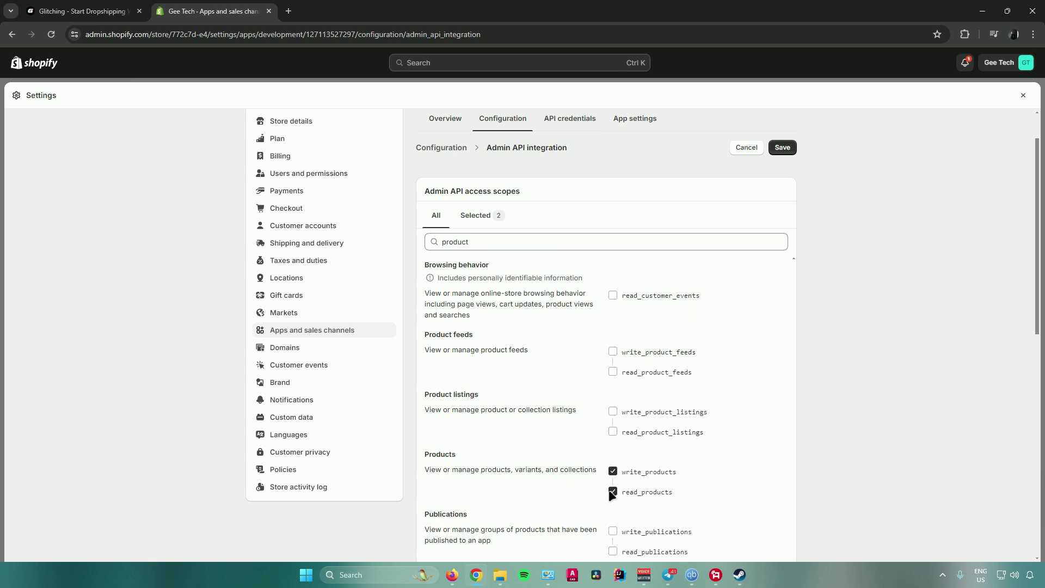
- Add the write_themes and read_themes scopes and save the configuration
click(537, 240)
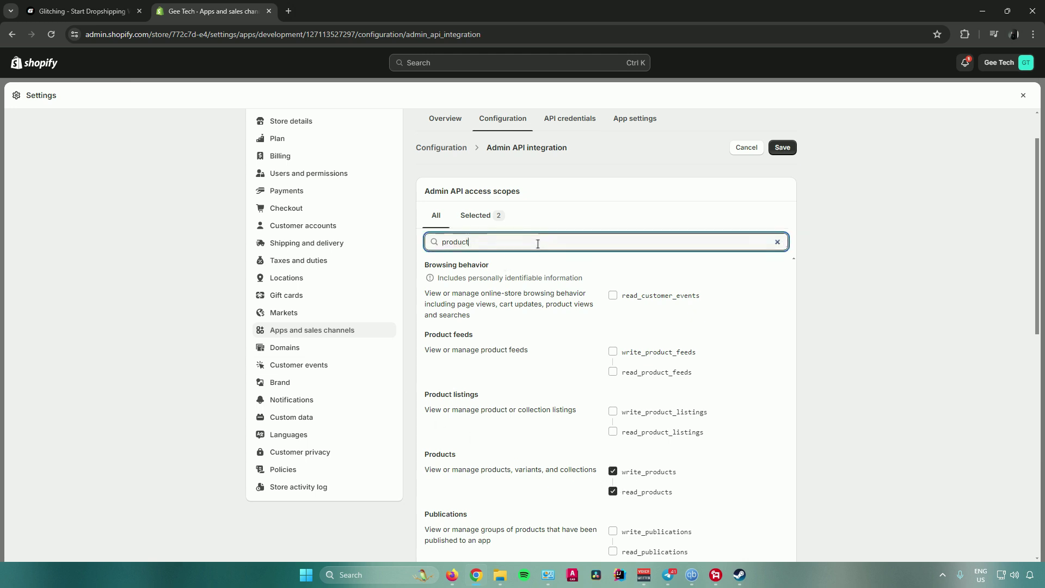
key(BackSpace)
key(BackSpace)
key(BackSpace)
key(BackSpace)
key(BackSpace)
key(BackSpace)
key(BackSpace)
text(themes)
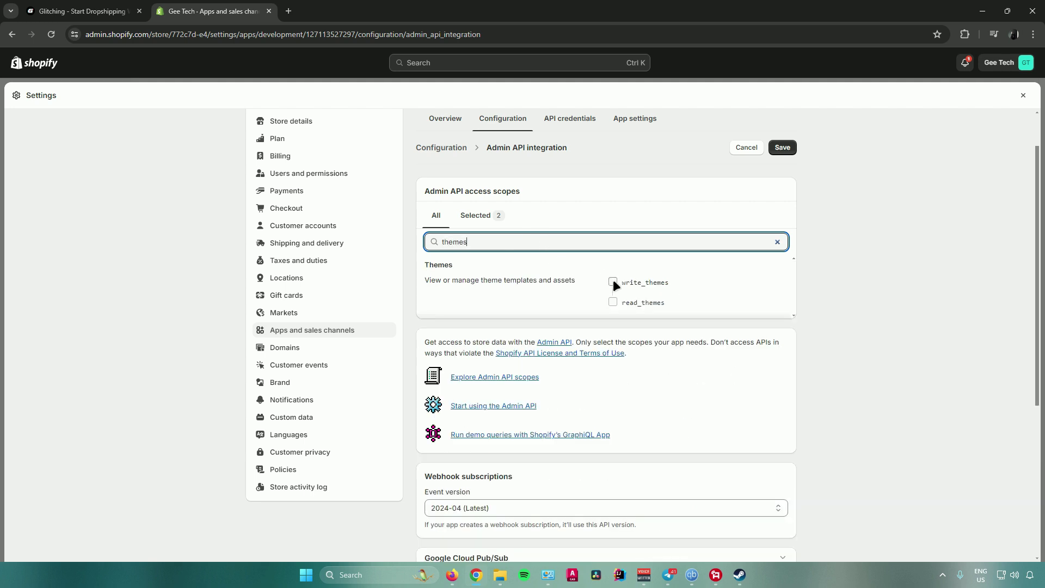
click(613, 281)
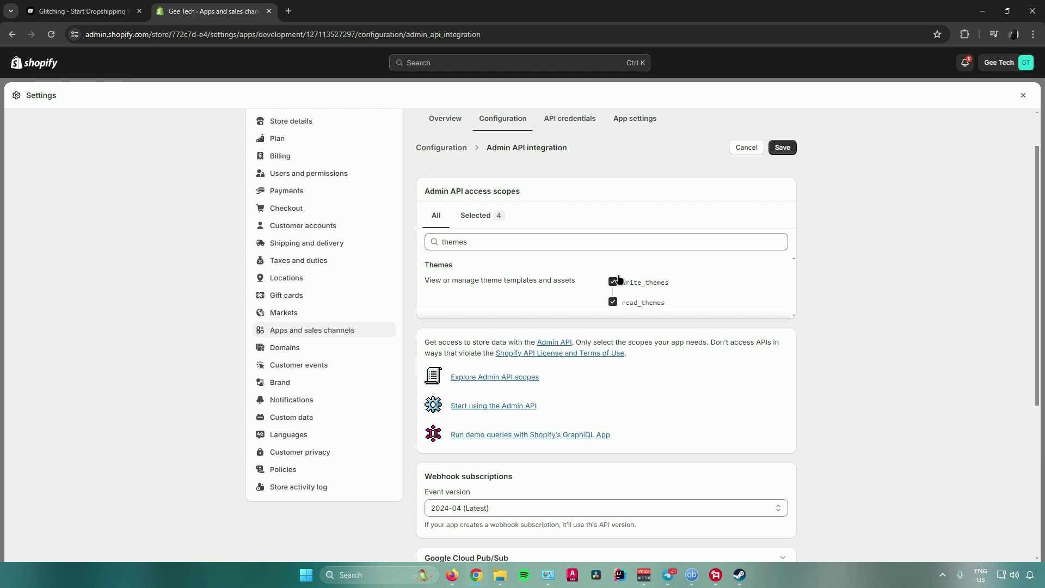
click(784, 148)
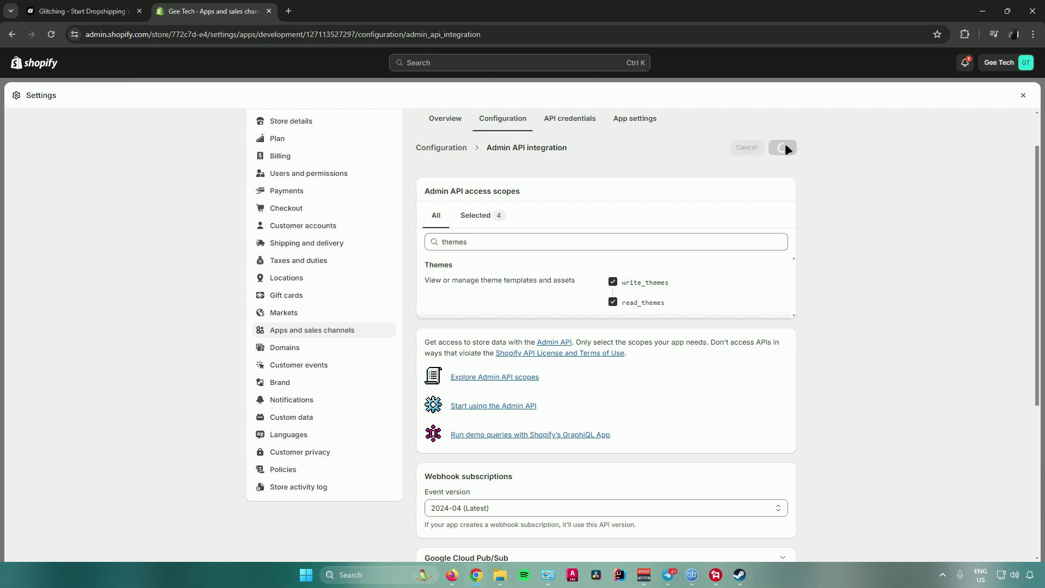
- Install the glitching app on the store and copy its revealed Admin API access token
click(567, 120)
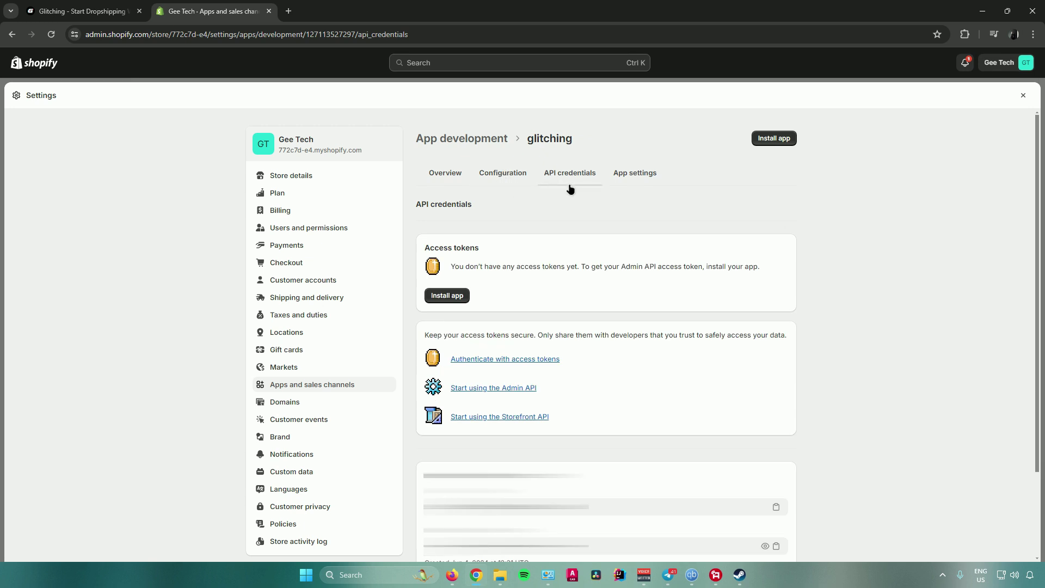
click(779, 142)
click(664, 345)
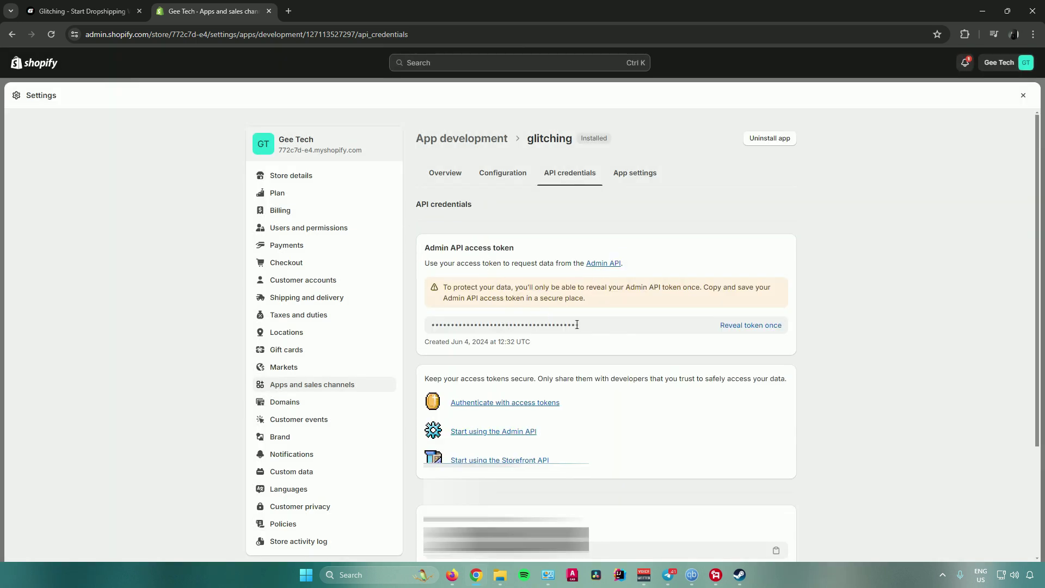
click(743, 326)
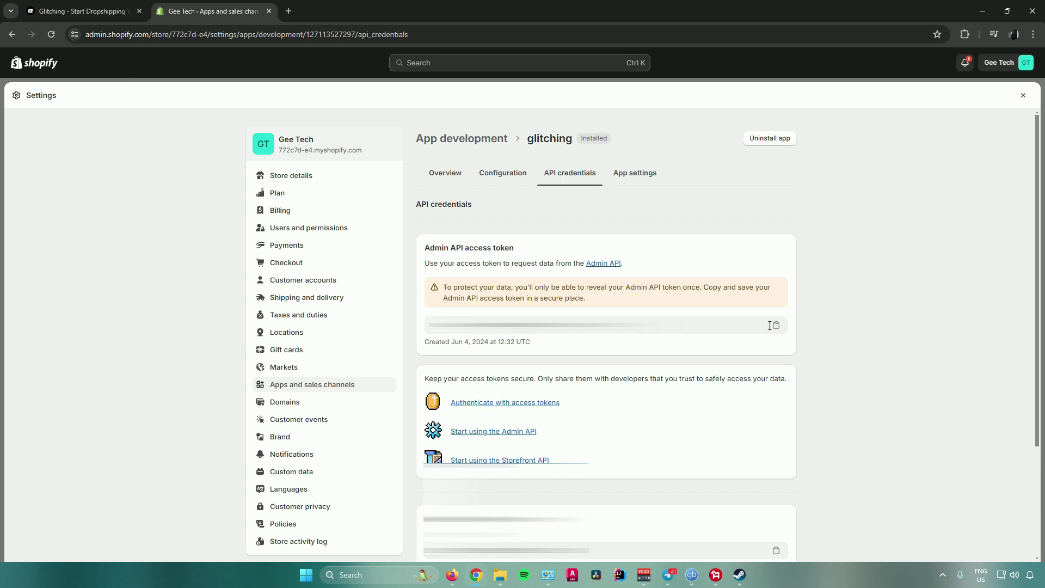
click(777, 327)
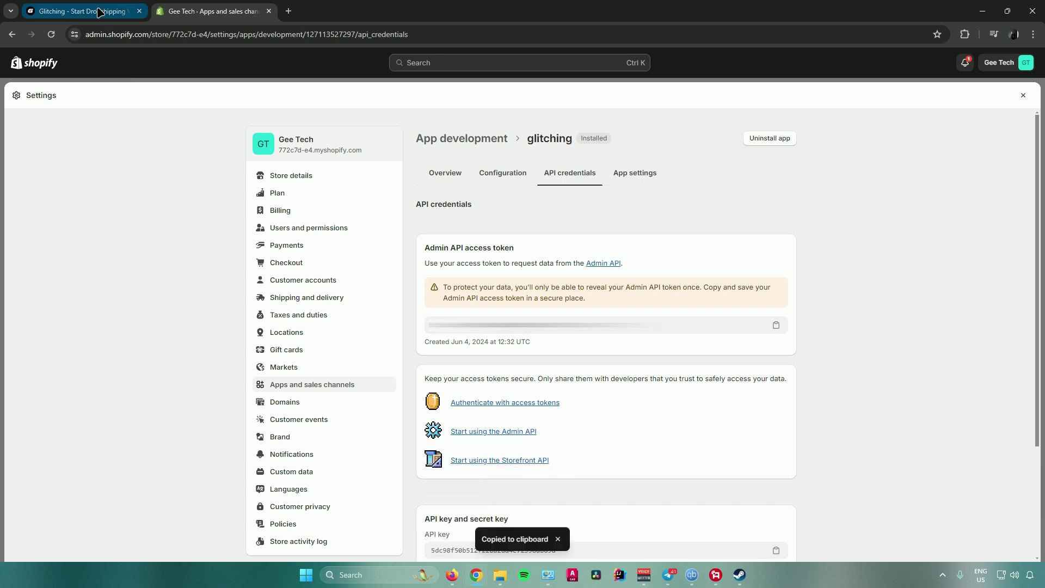
click(82, 11)
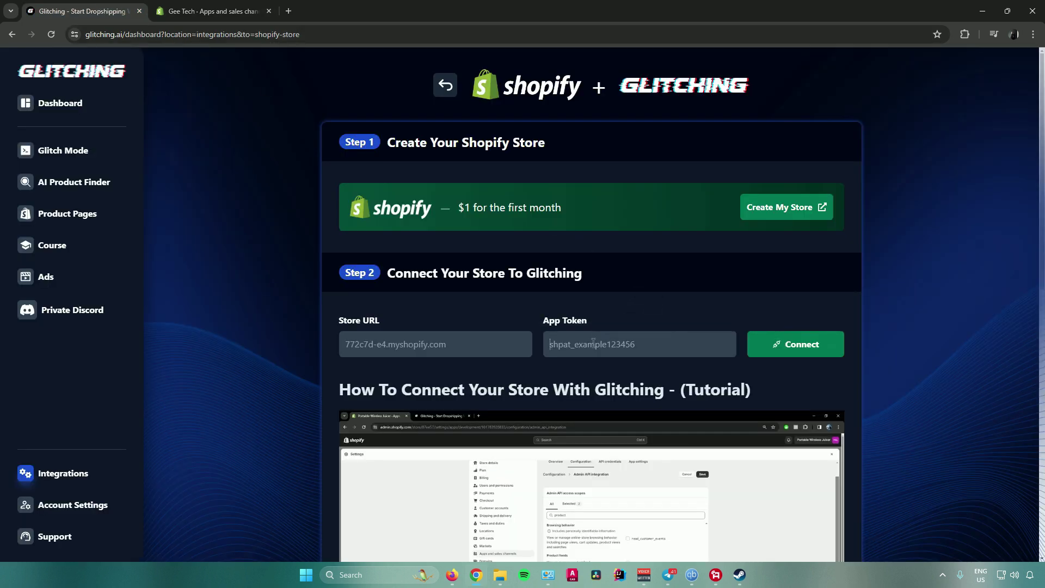
- Paste the copied Admin API token into Glitching's App Token field and connect the store
key(ctrl+v)
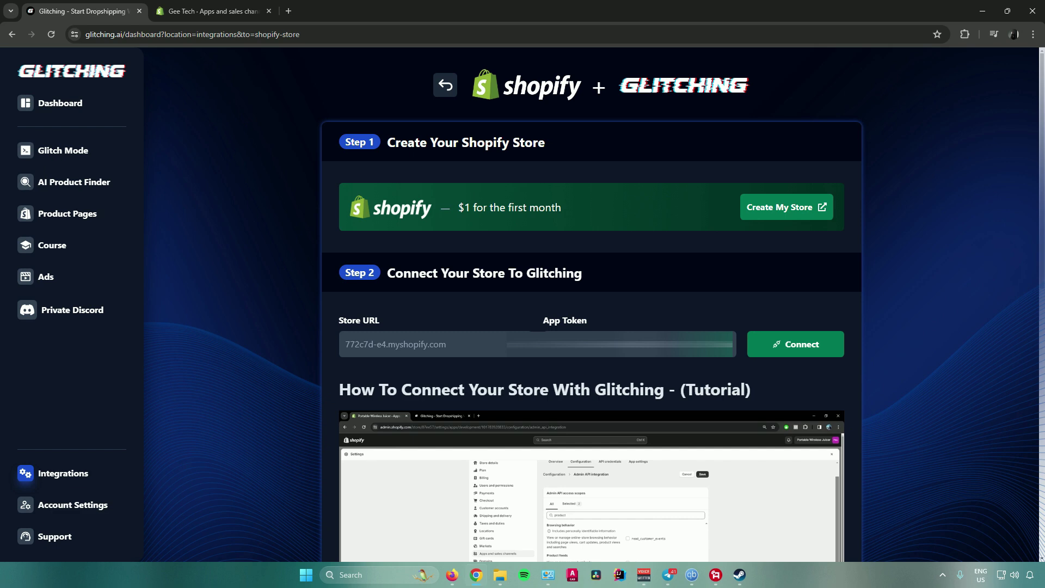
click(791, 349)
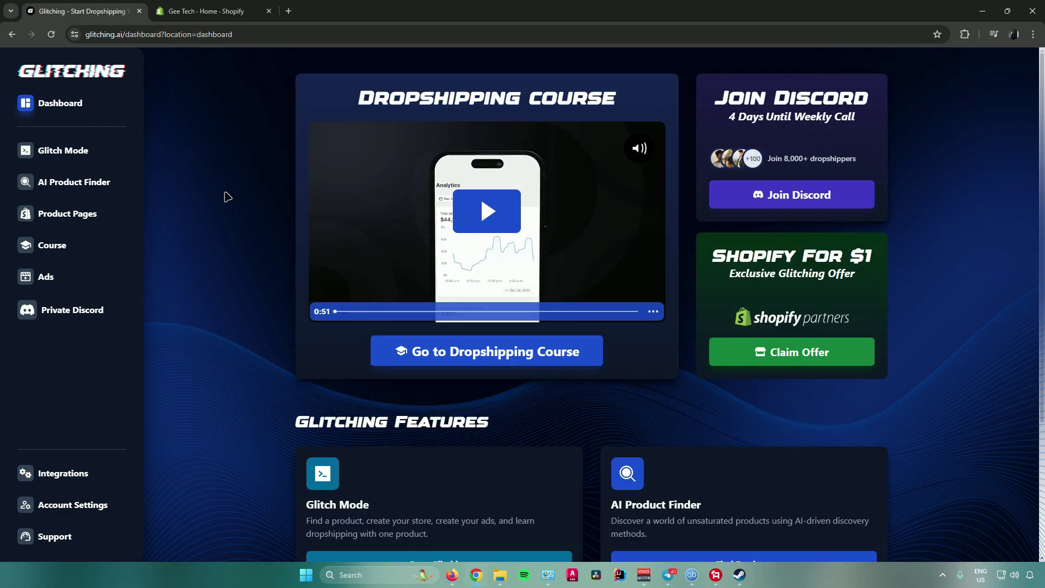
- Load the saved Baseus charger glitch from Previous Glitches and expand its Store Builder details
click(86, 150)
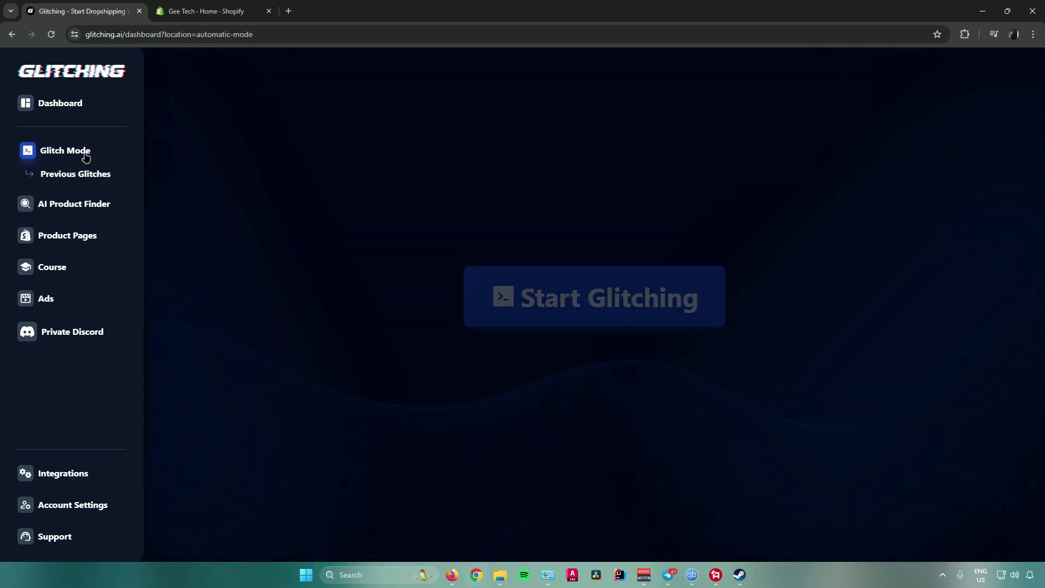
click(88, 177)
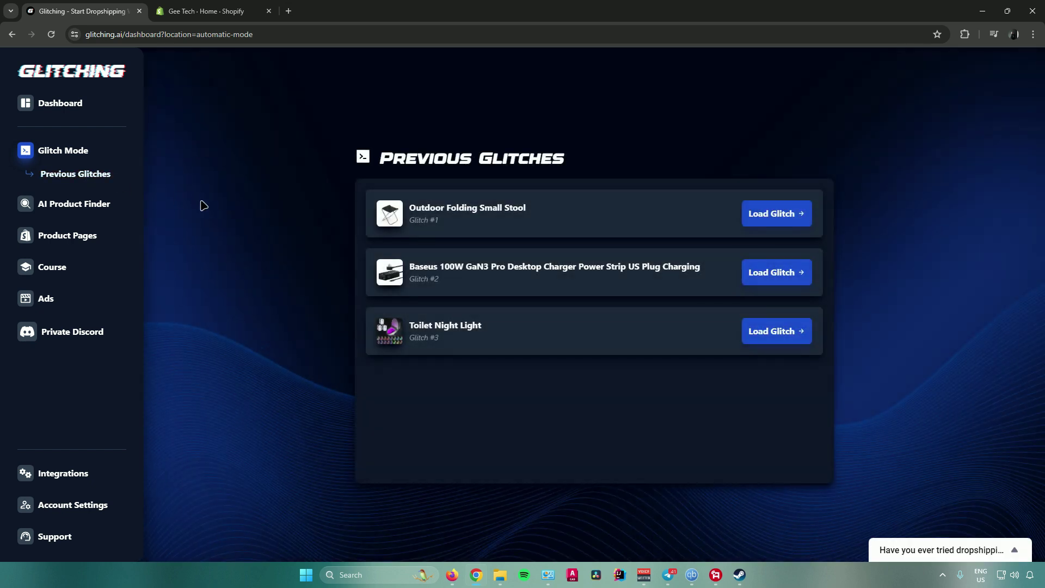
click(774, 274)
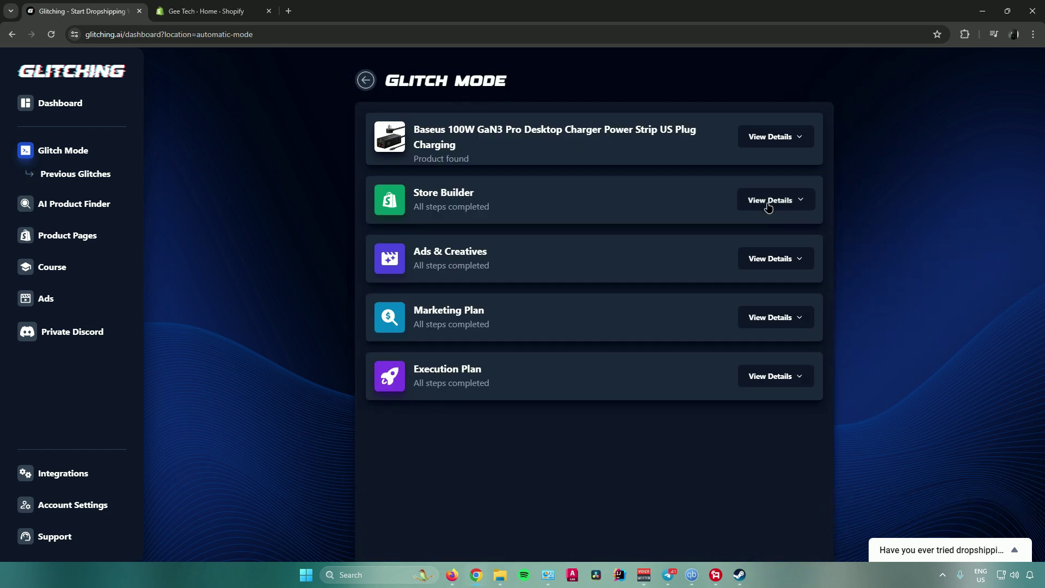
click(768, 202)
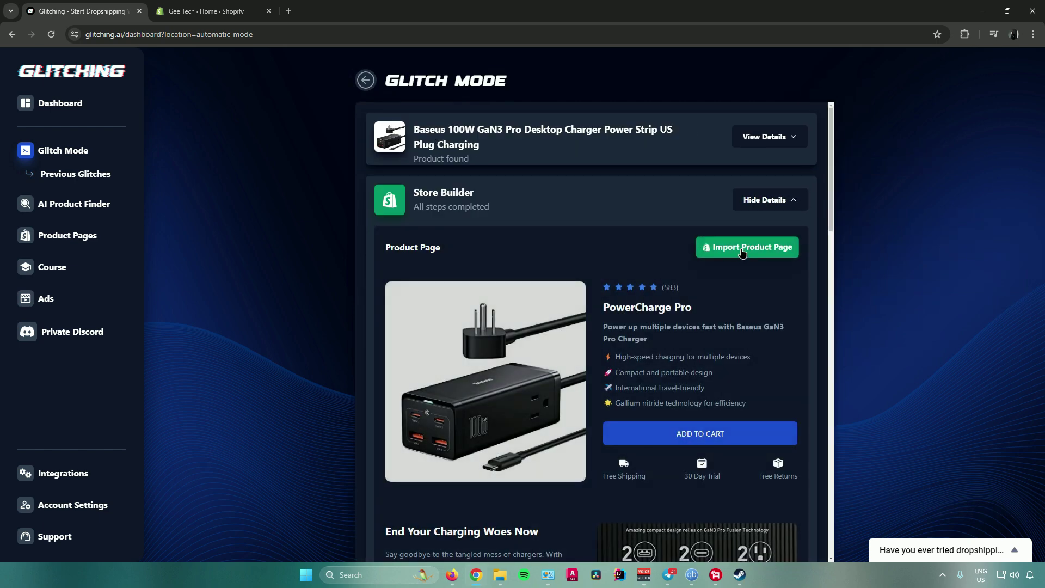
- Import the PowerCharge Pro product page into Shopify using the Dawn theme
click(742, 251)
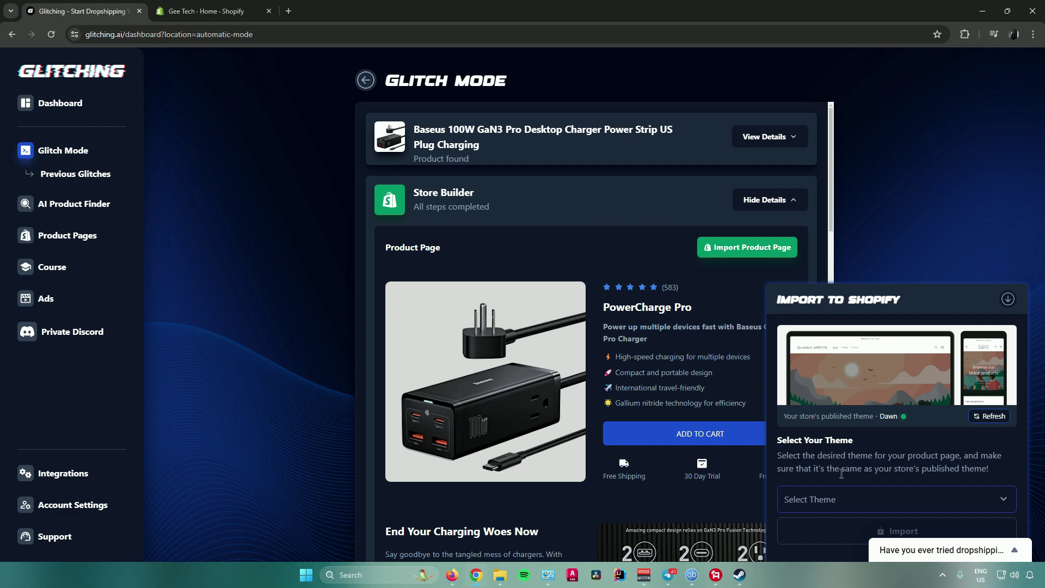
click(839, 499)
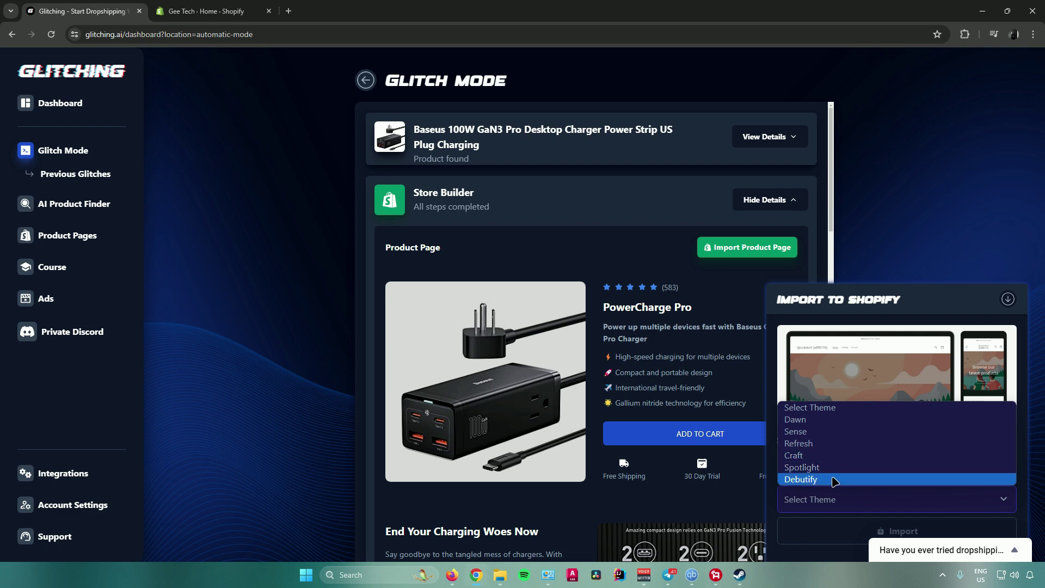
click(826, 424)
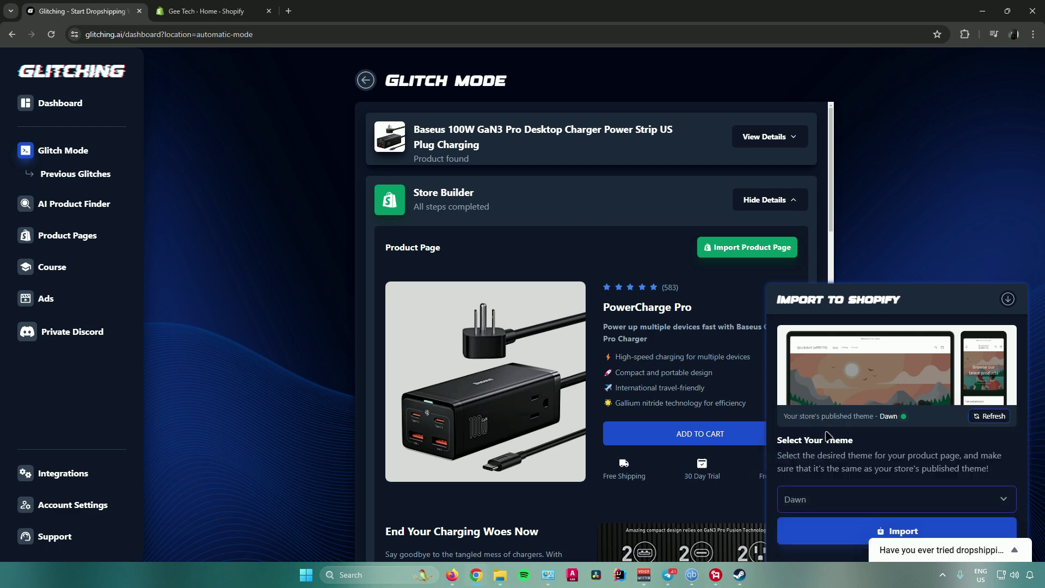
click(831, 532)
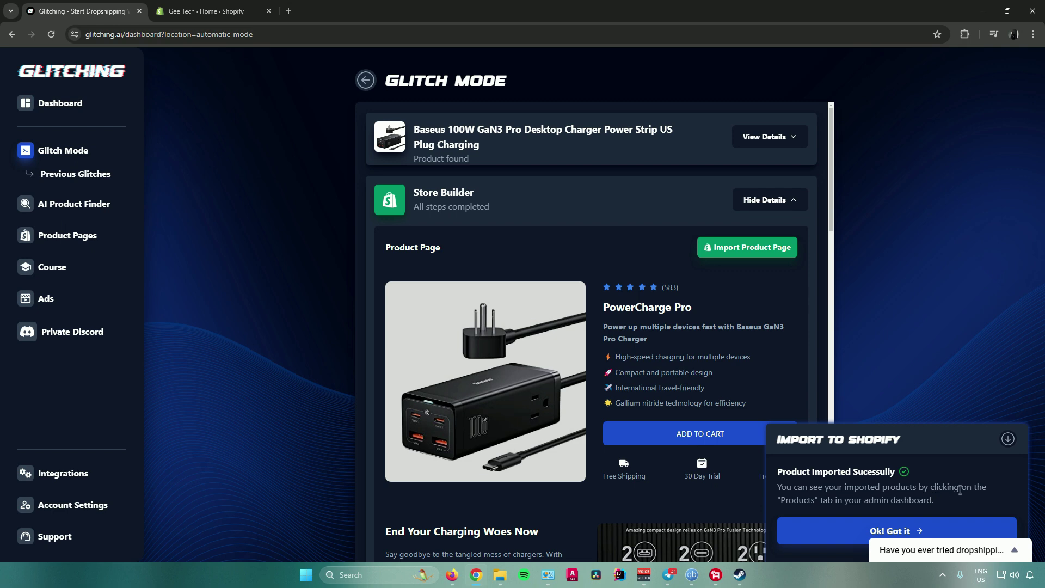
click(902, 527)
click(202, 10)
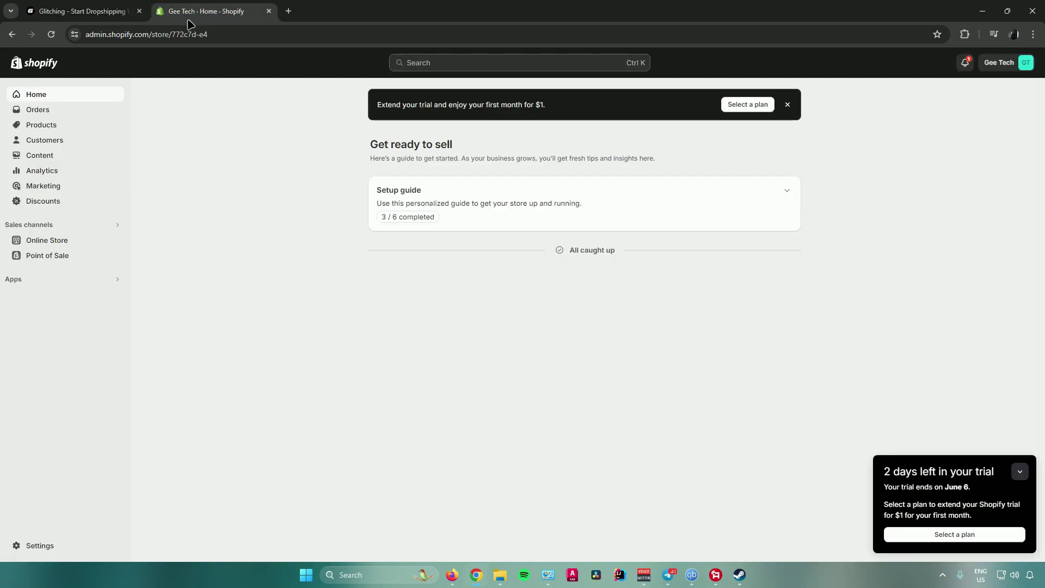
- Open PowerCharge Pro and review its four images, ₱79.99 price against ₱159.99, and ₱35.24 profit
click(53, 127)
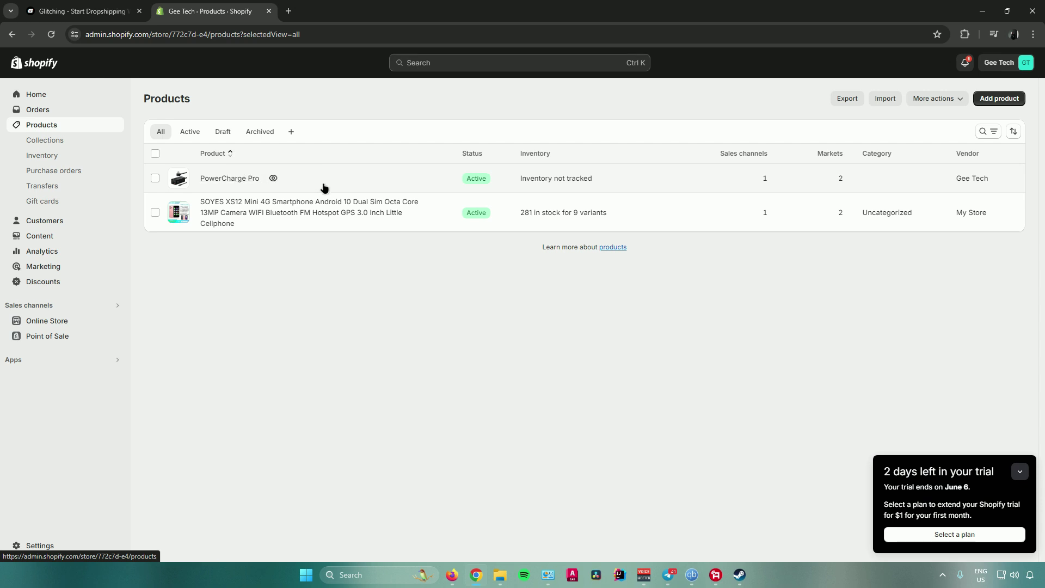
click(234, 183)
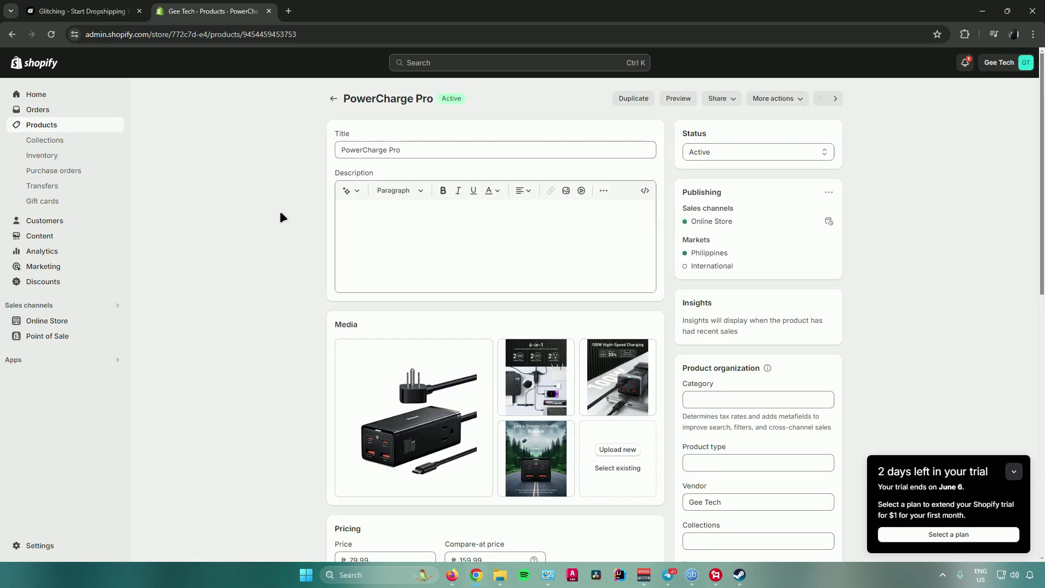
scroll(473, 220, down, 3)
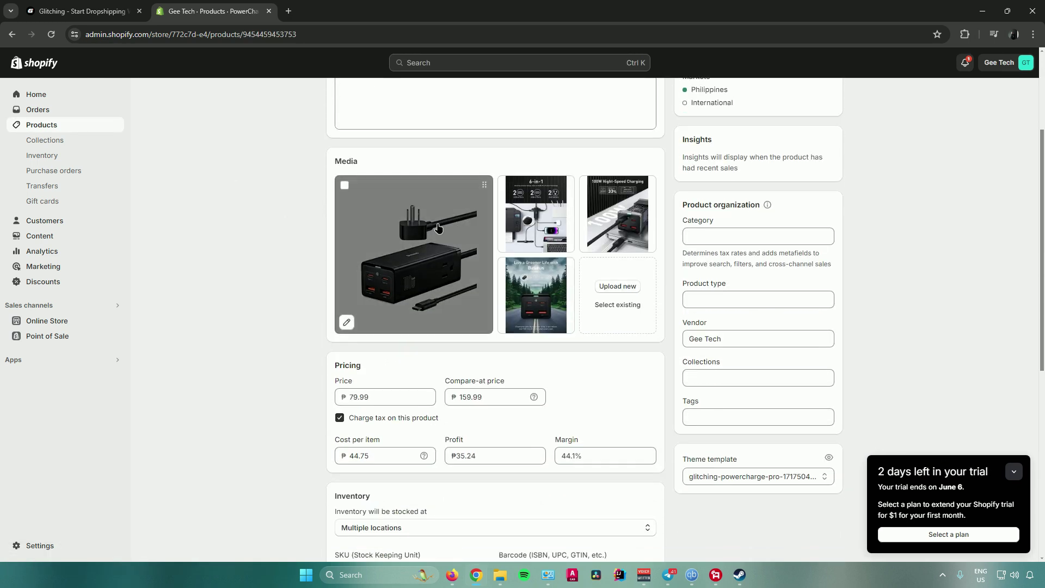
scroll(390, 238, down, 5)
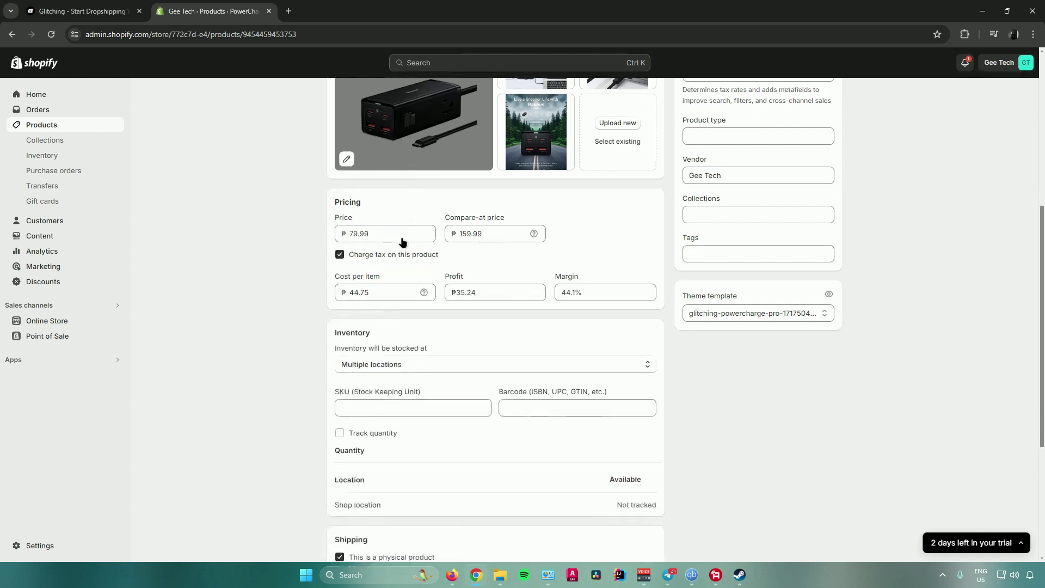
scroll(403, 236, down, 2)
scroll(401, 243, up, 10)
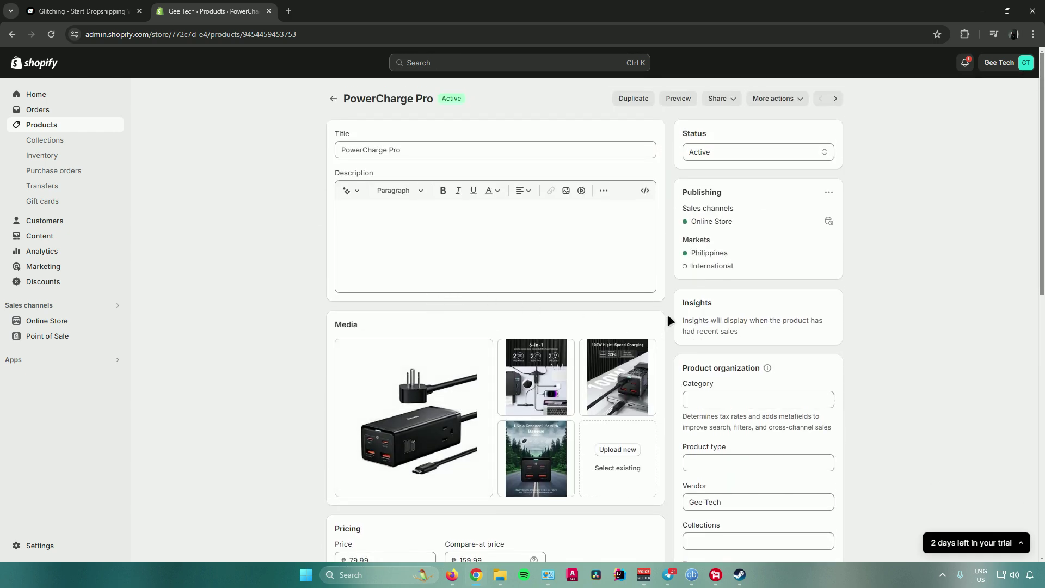
scroll(667, 321, down, 2)
scroll(397, 166, up, 1)
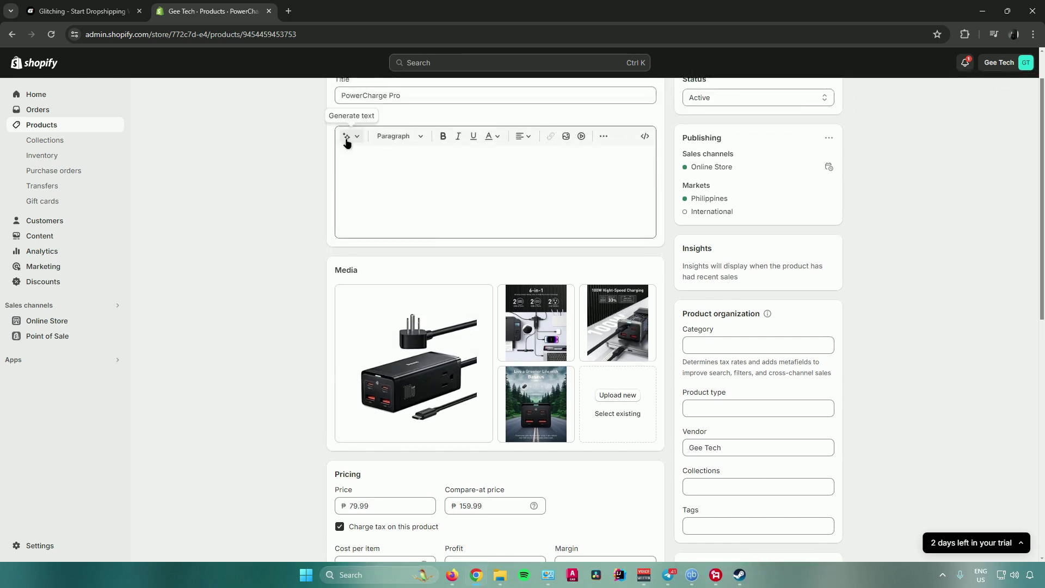
scroll(284, 203, down, 5)
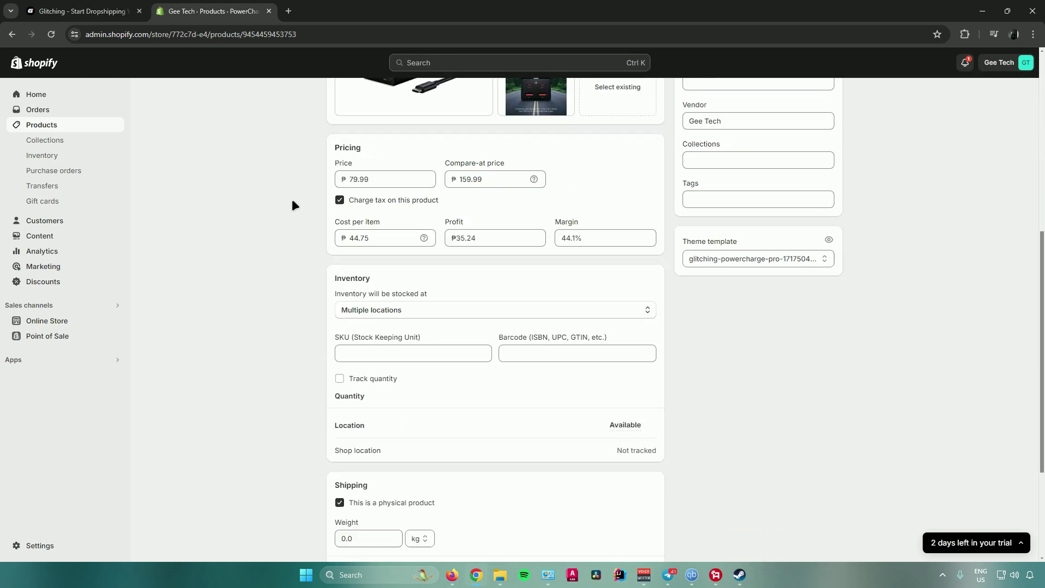
scroll(292, 205, down, 1)
scroll(375, 264, down, 2)
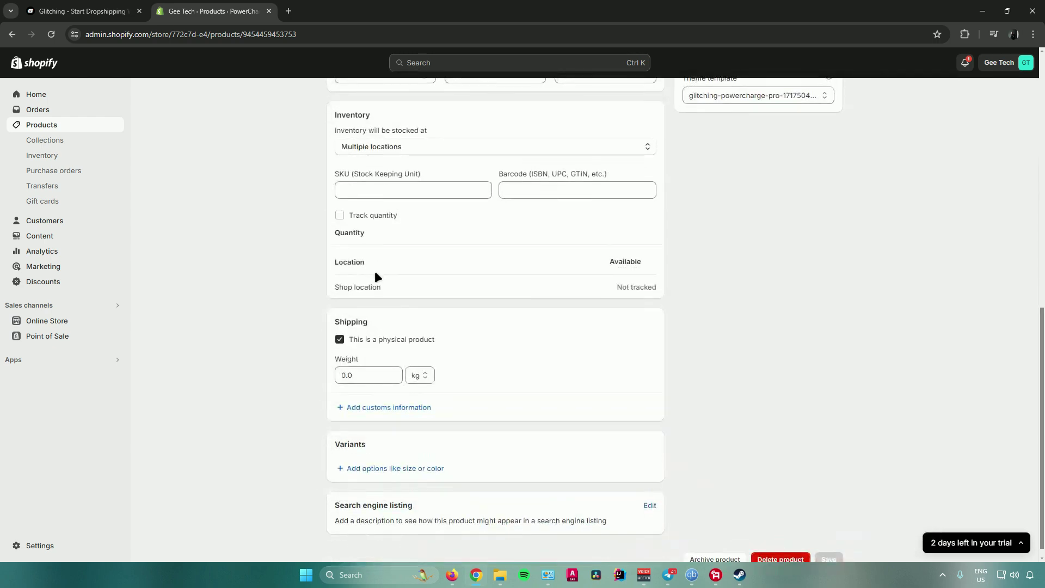
scroll(395, 287, down, 1)
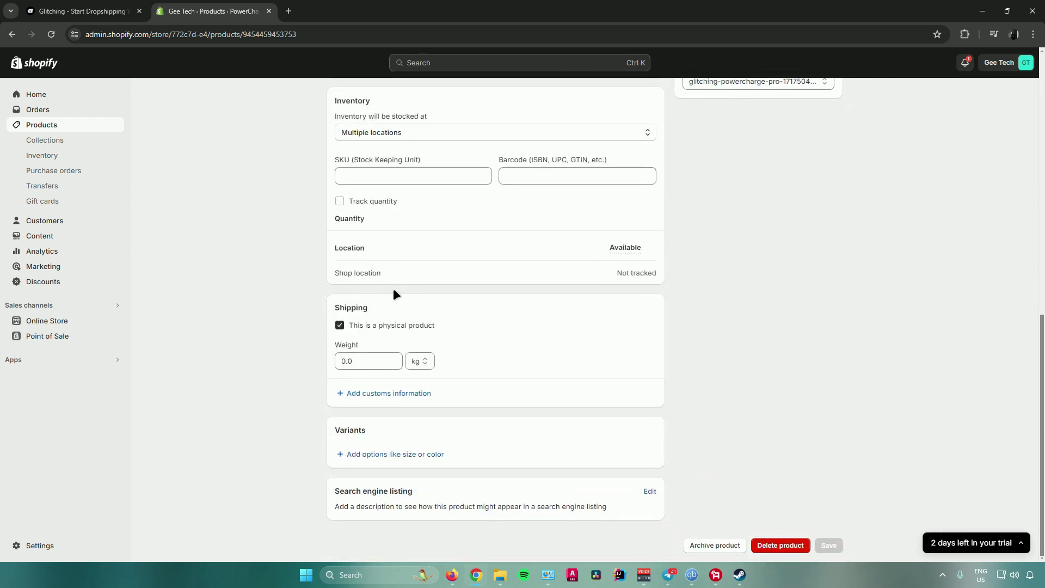
scroll(403, 294, up, 10)
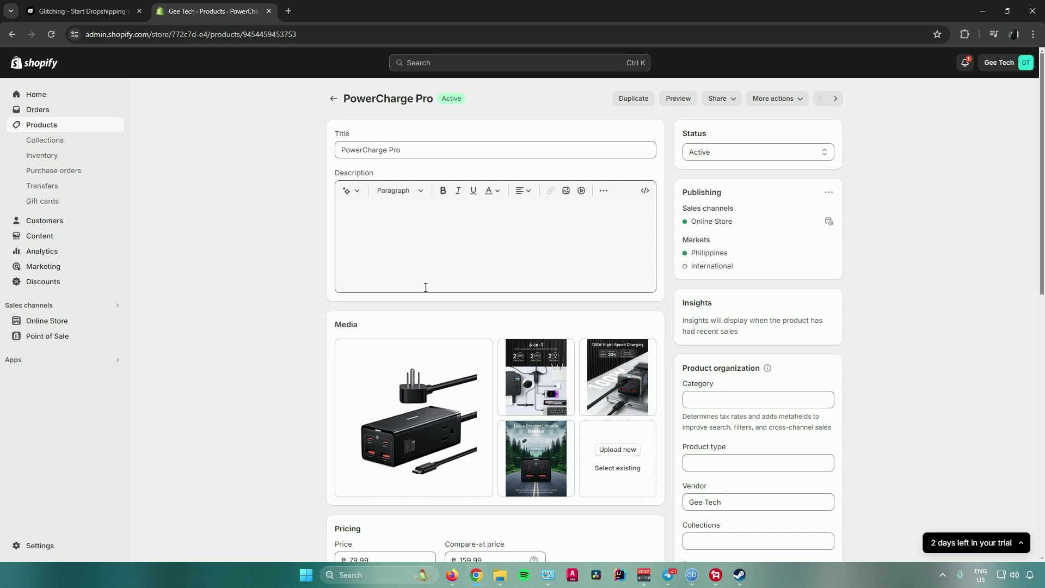
scroll(425, 287, down, 10)
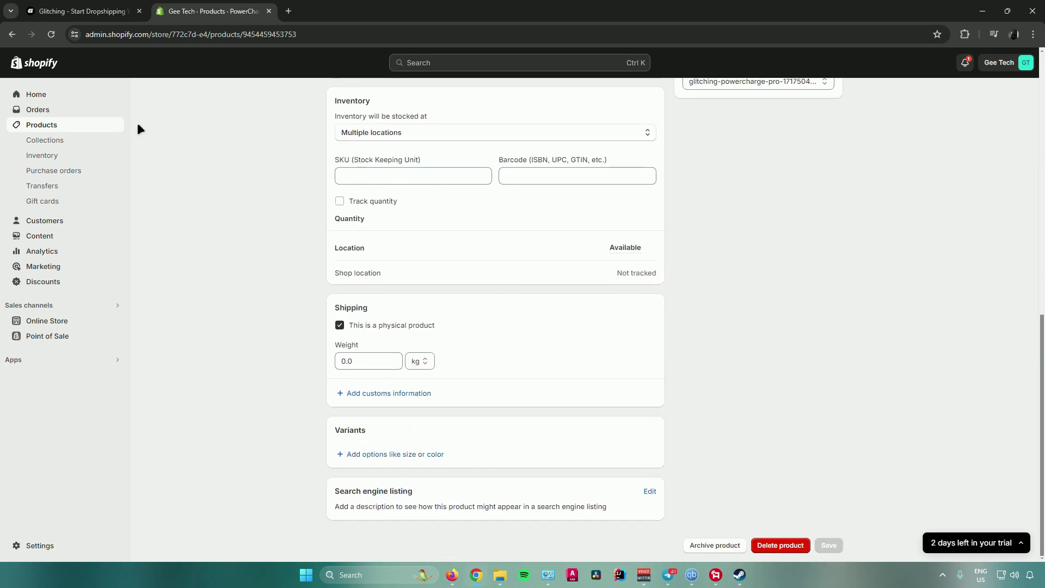
- Open the Dawn theme editor and inspect the header's Announcement bar settings
click(53, 323)
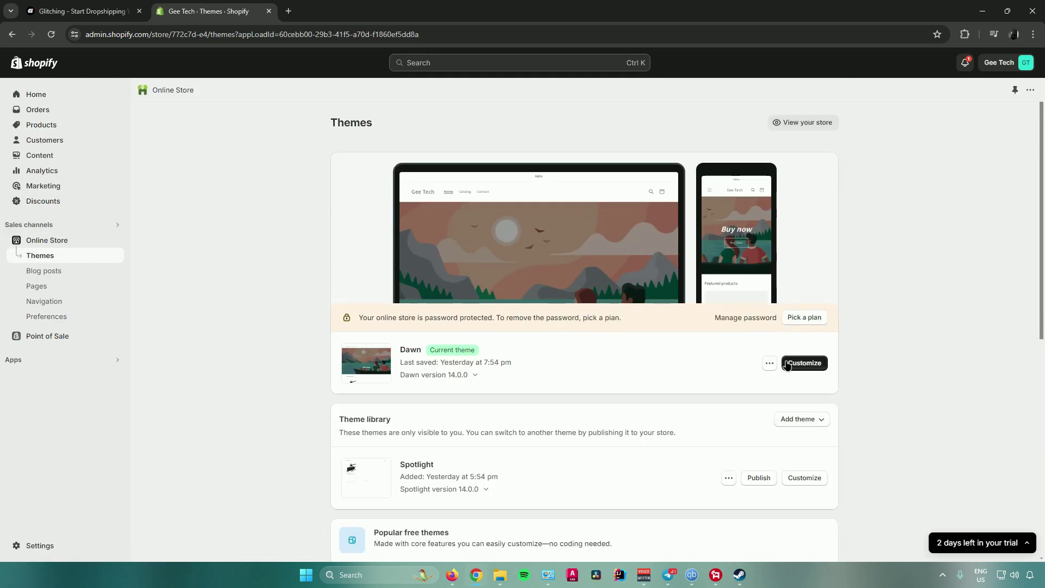
click(788, 363)
click(351, 128)
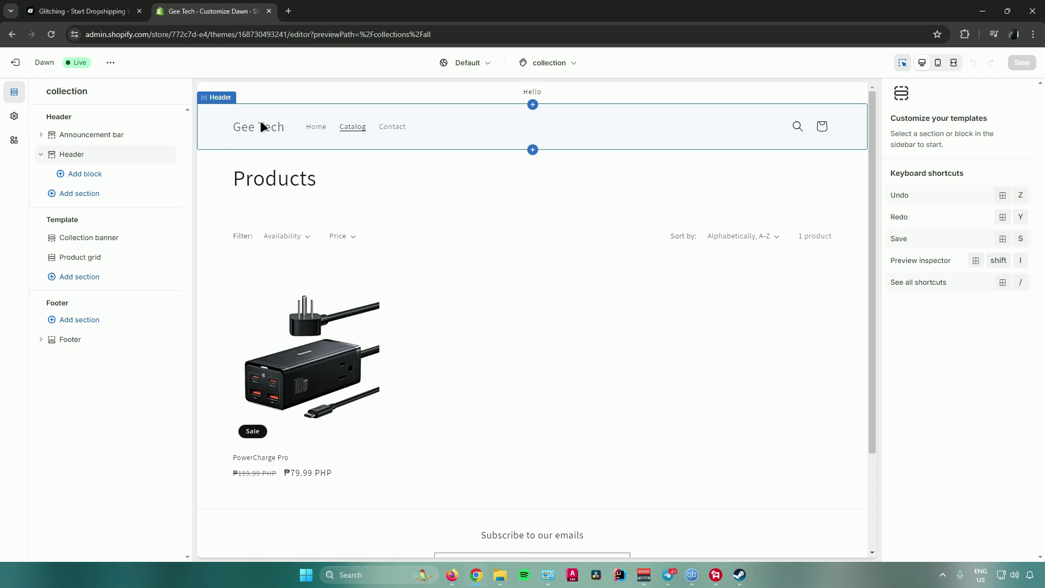
click(39, 135)
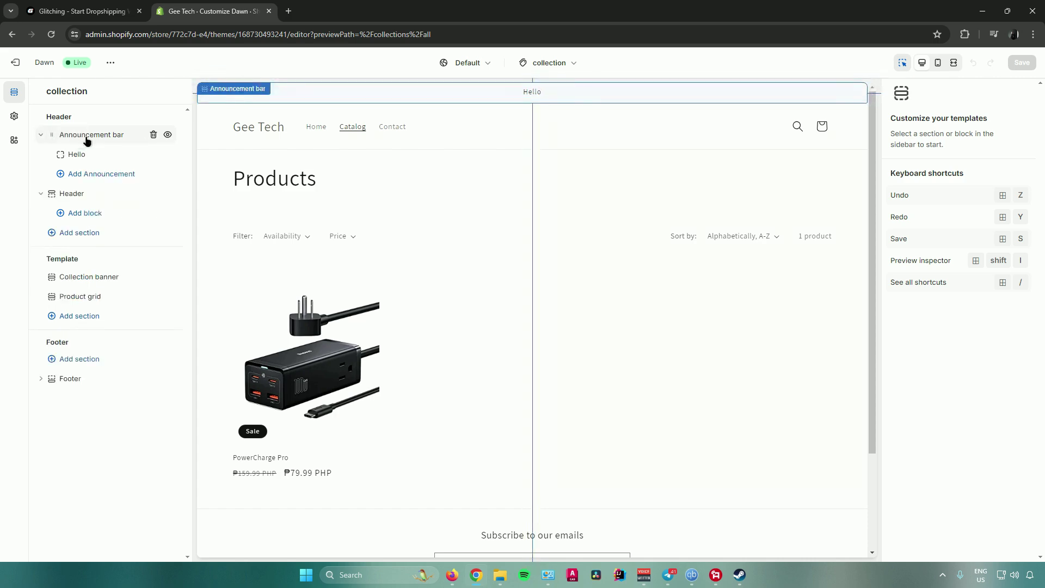
click(87, 136)
- Preview the home page featuring PowerCharge Pro at ₱79.99, then return to admin home
click(258, 130)
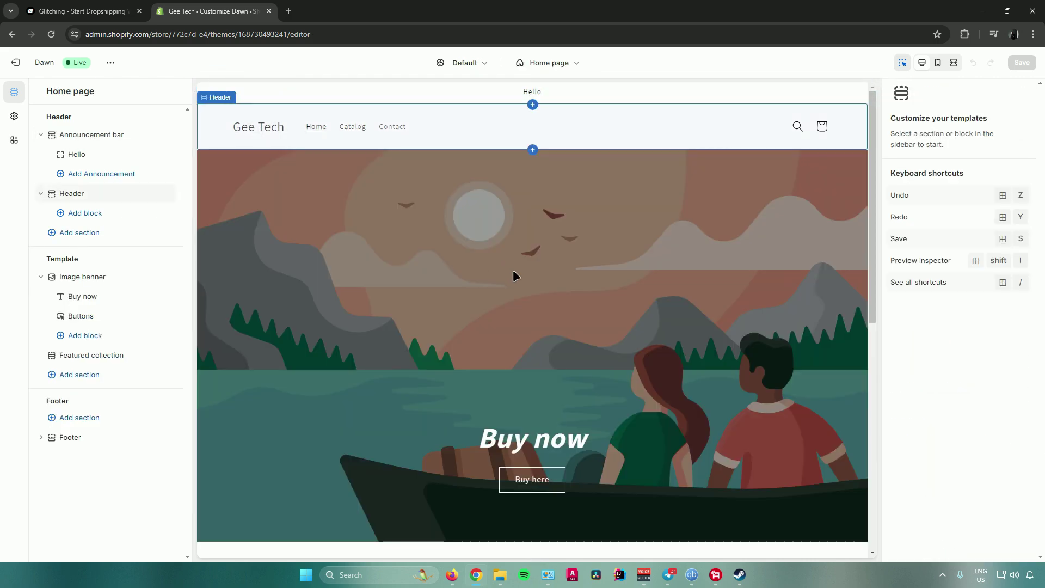
scroll(511, 275, down, 5)
scroll(501, 276, up, 2)
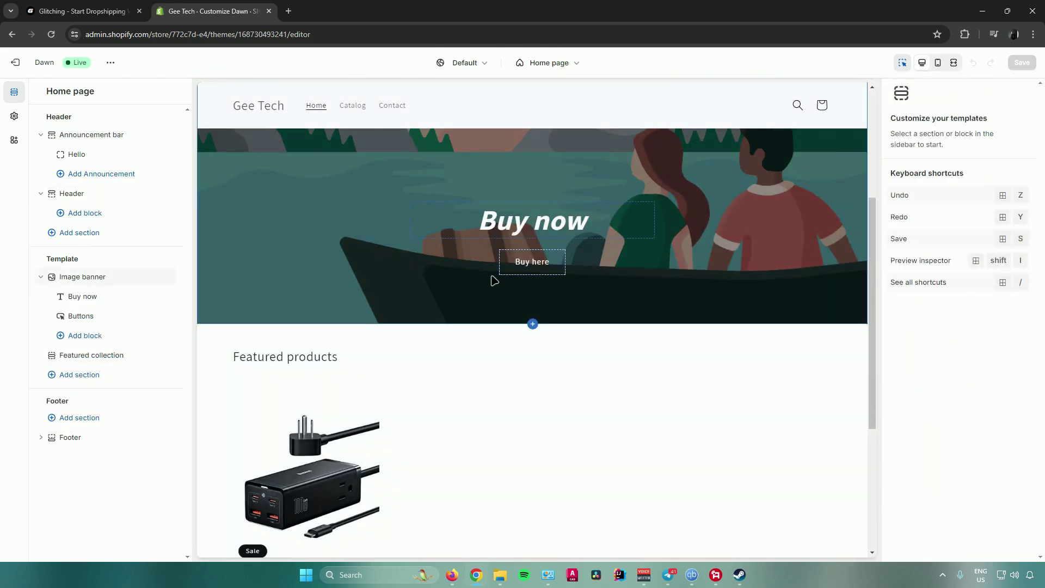
scroll(467, 272, down, 5)
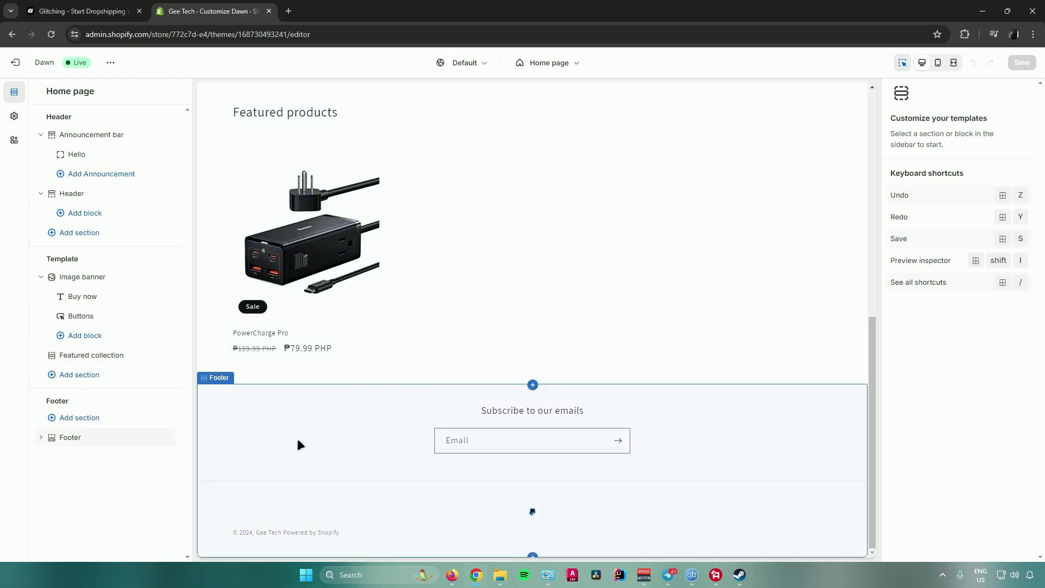
key(alt+Left)
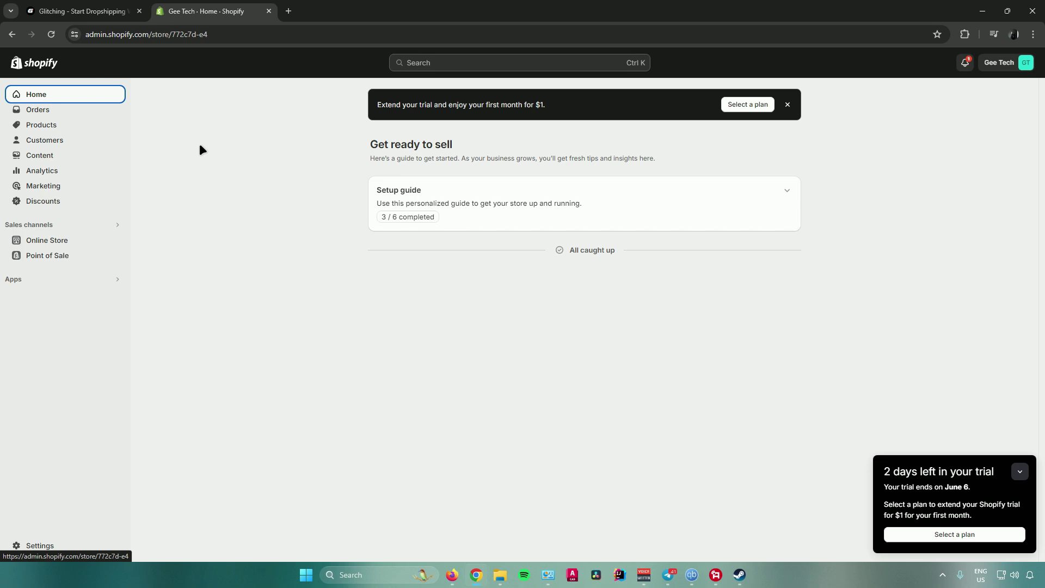
key(ctrl+shift+Tab)
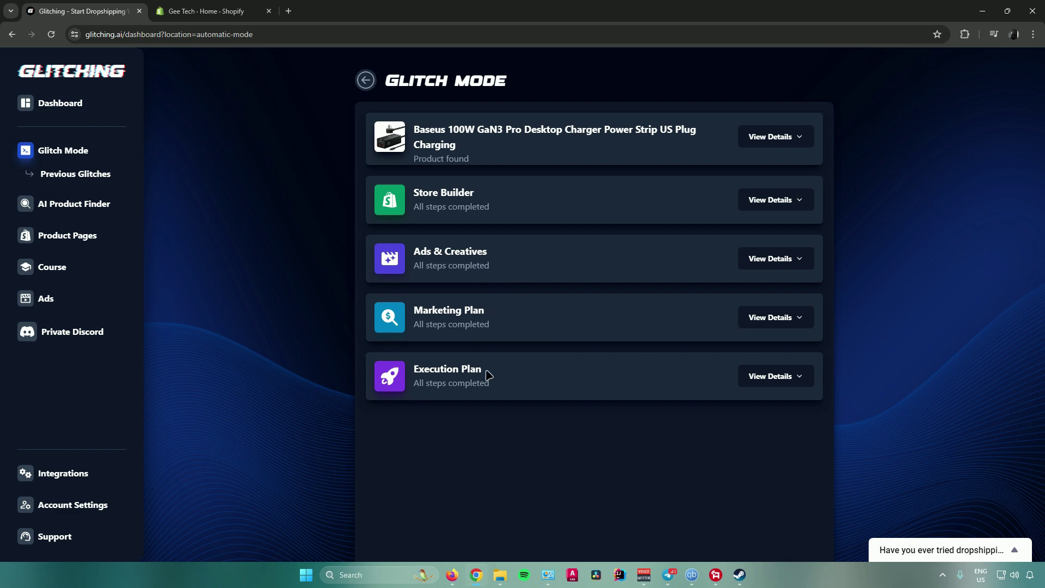
key(ctrl+Tab)
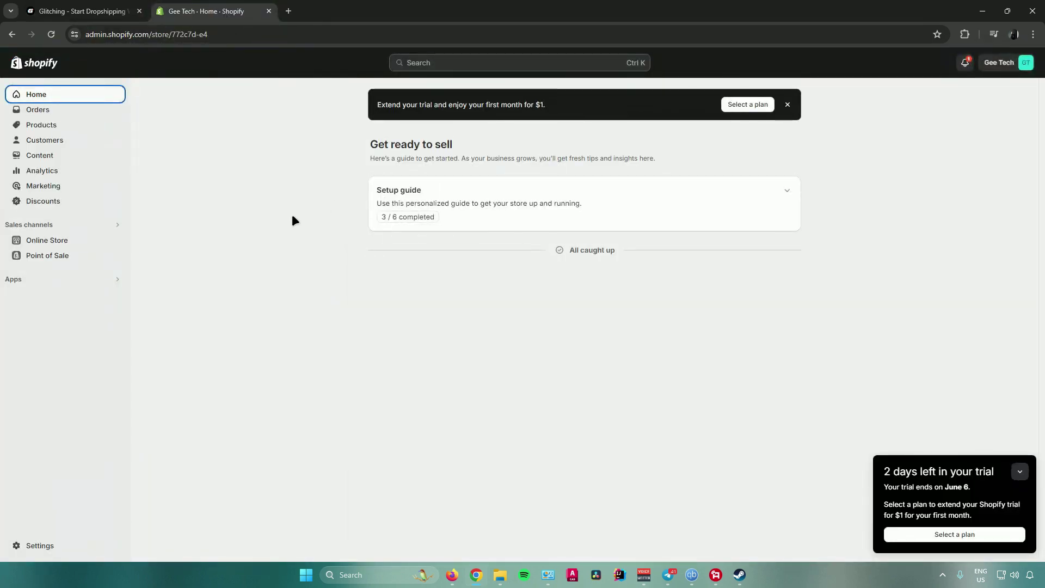